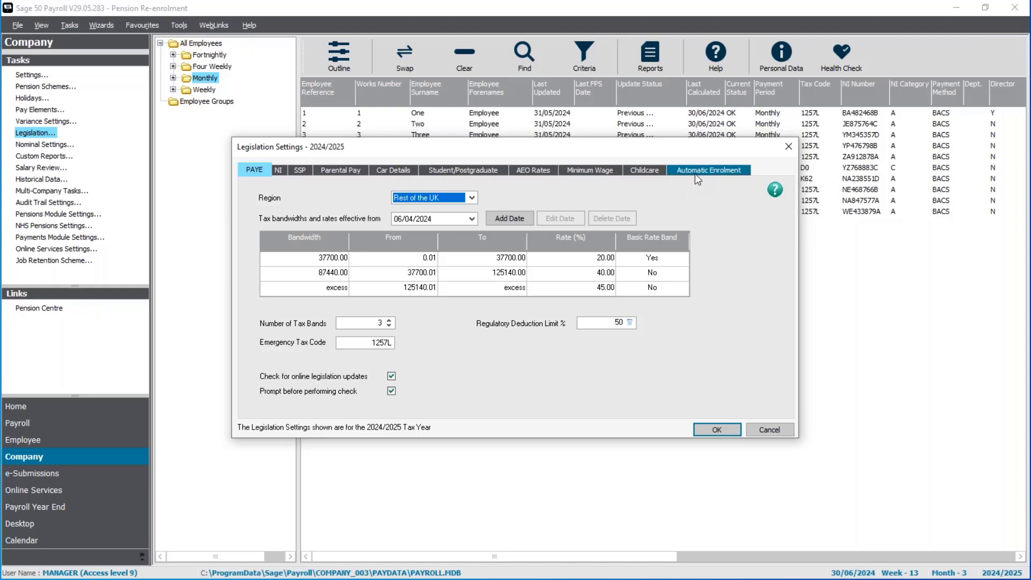
# - Review the automatic enrolment bands, assessment ages and minimum contributions in the 2024/2025 legislation settings, leaving without saving
pyautogui.click(692, 170)
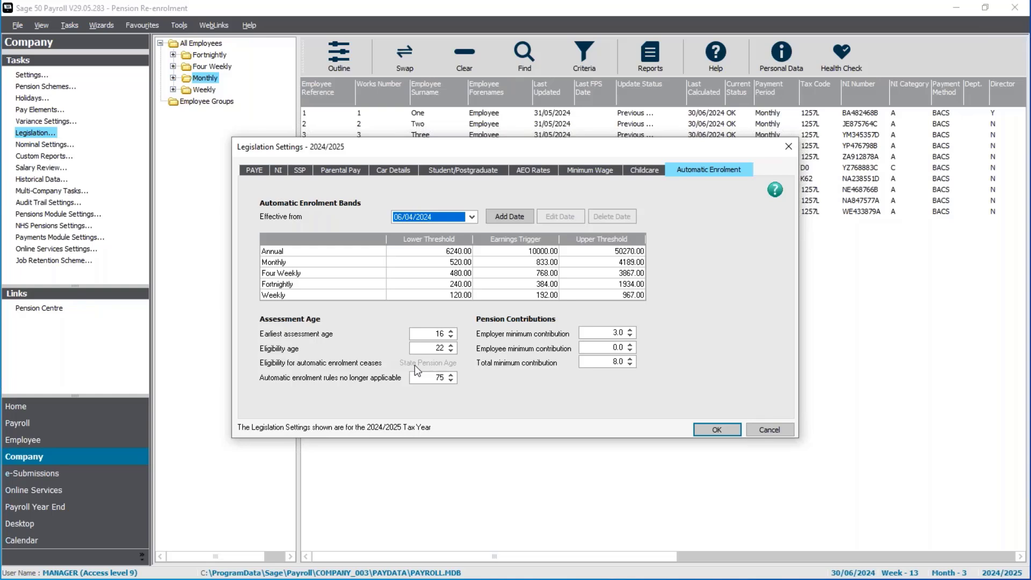
pyautogui.click(779, 429)
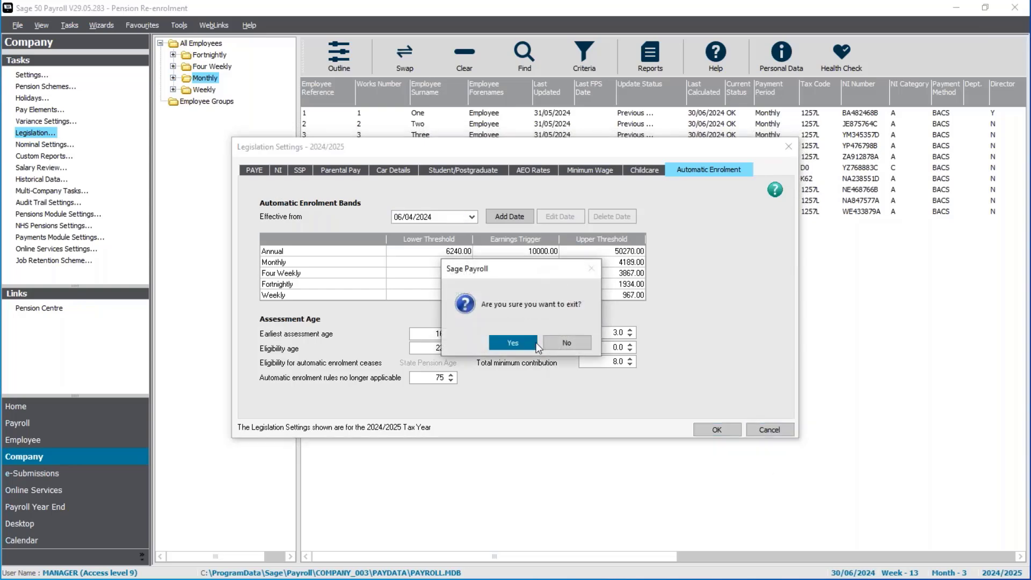
pyautogui.click(538, 347)
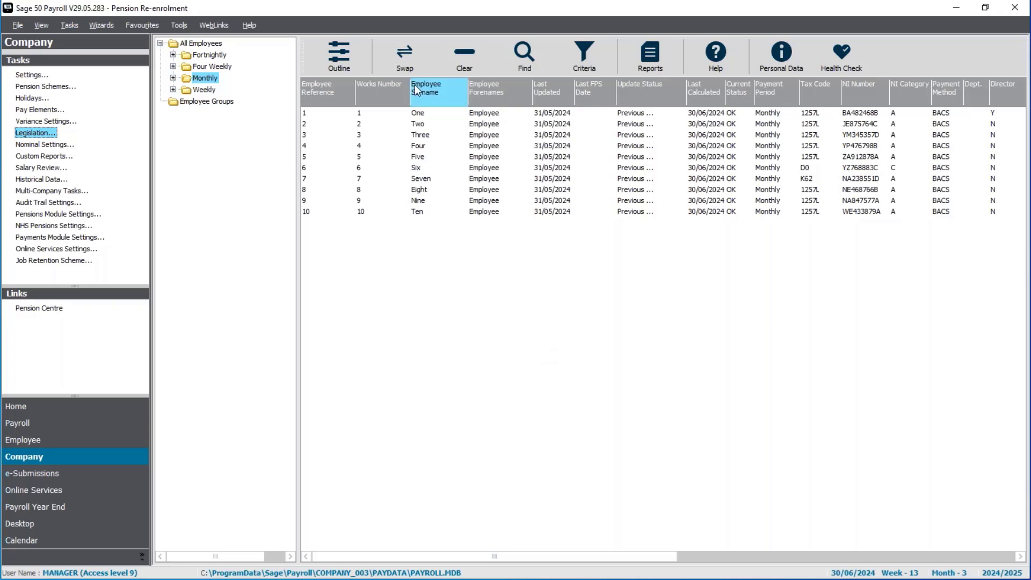
# - Select all the monthly employees and find the pension assessment reports among the Company reports
pyautogui.click(404, 61)
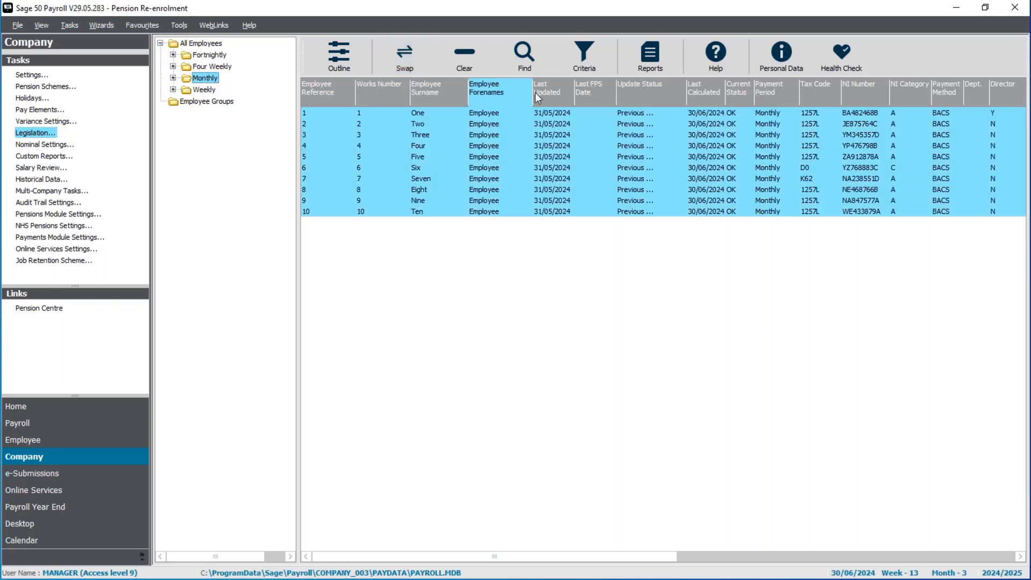
pyautogui.click(653, 56)
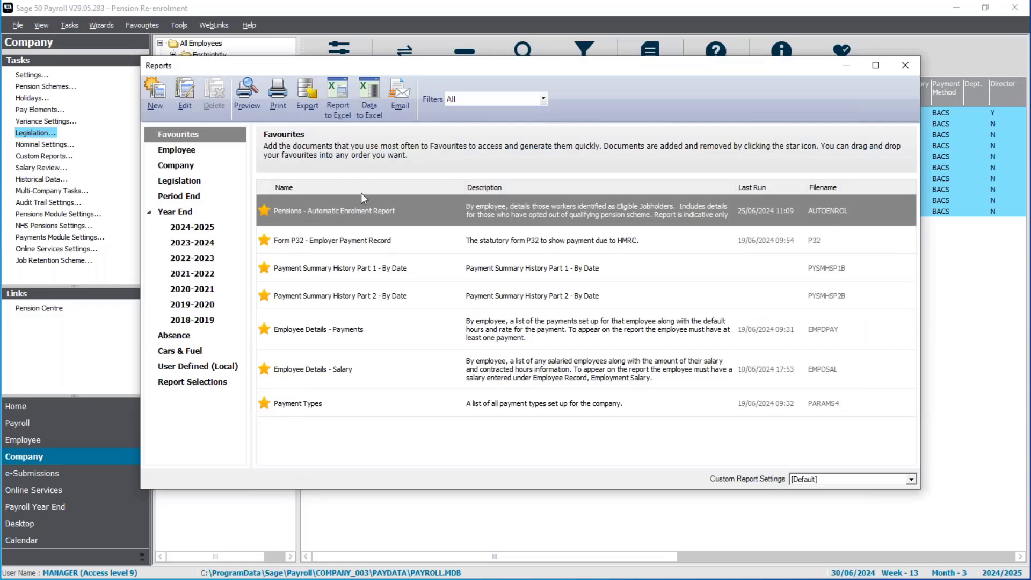
pyautogui.moveTo(299, 221)
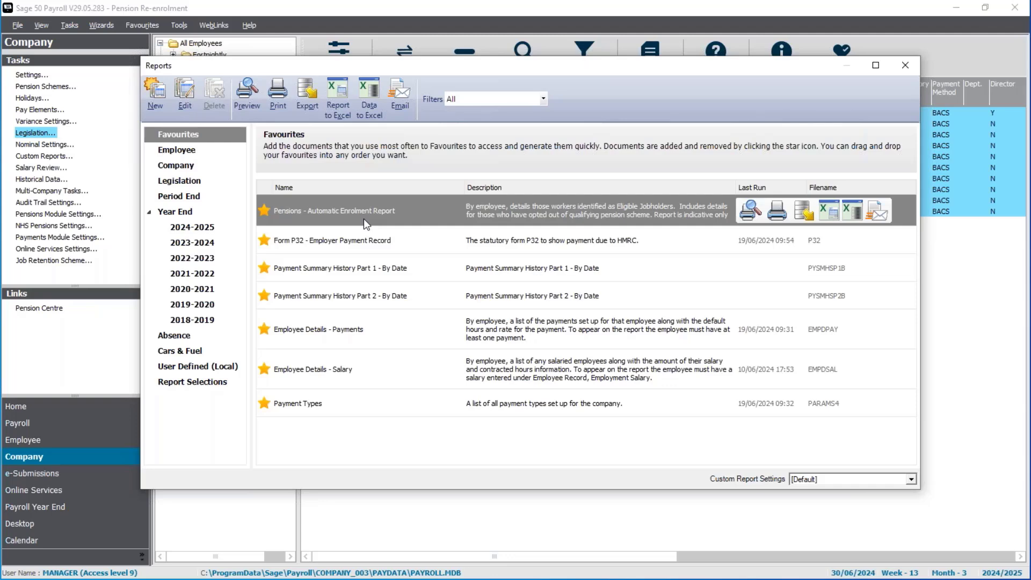
pyautogui.click(175, 166)
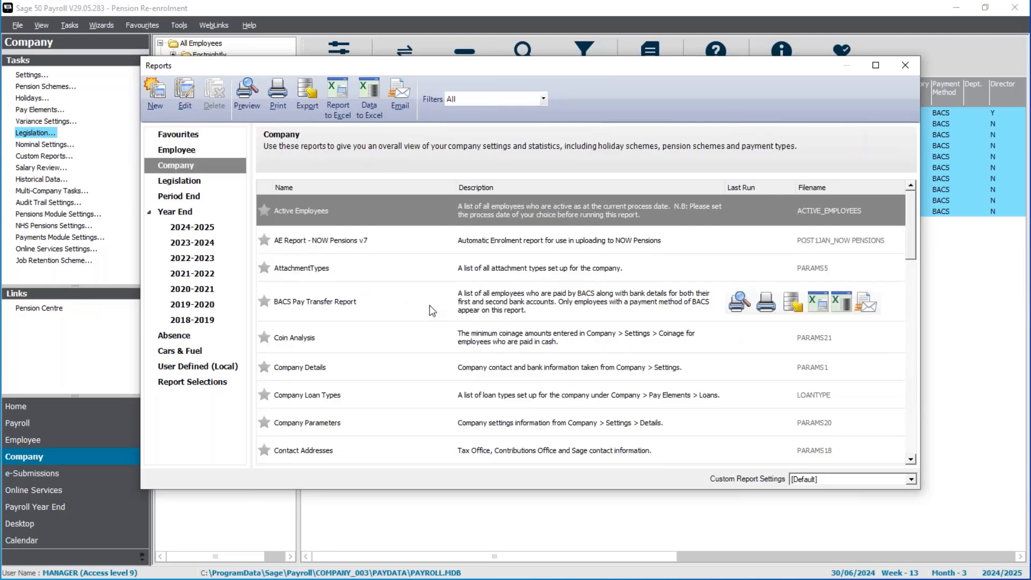
pyautogui.scroll(-5, 429, 307)
pyautogui.scroll(-5, 432, 310)
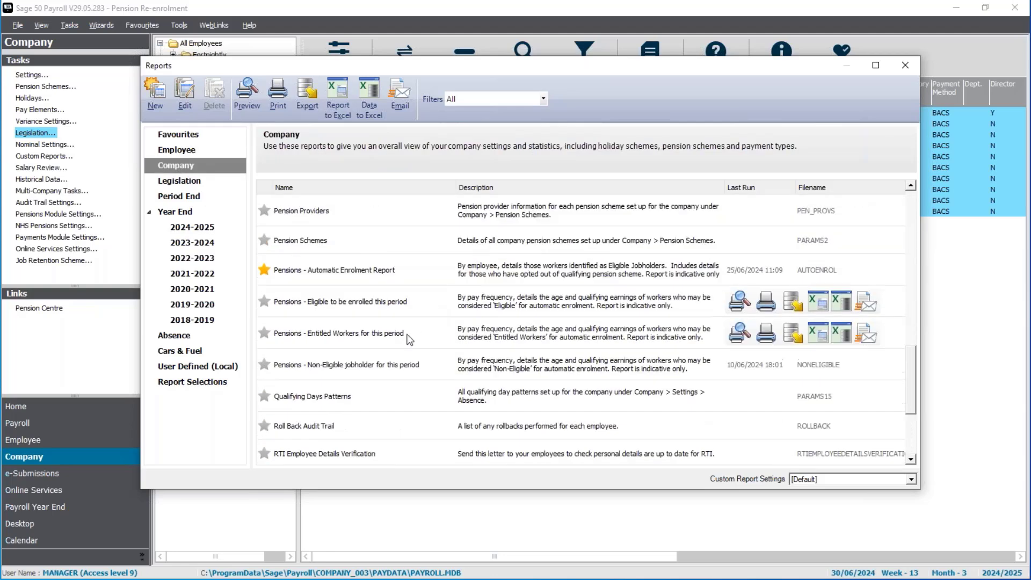
pyautogui.click(314, 270)
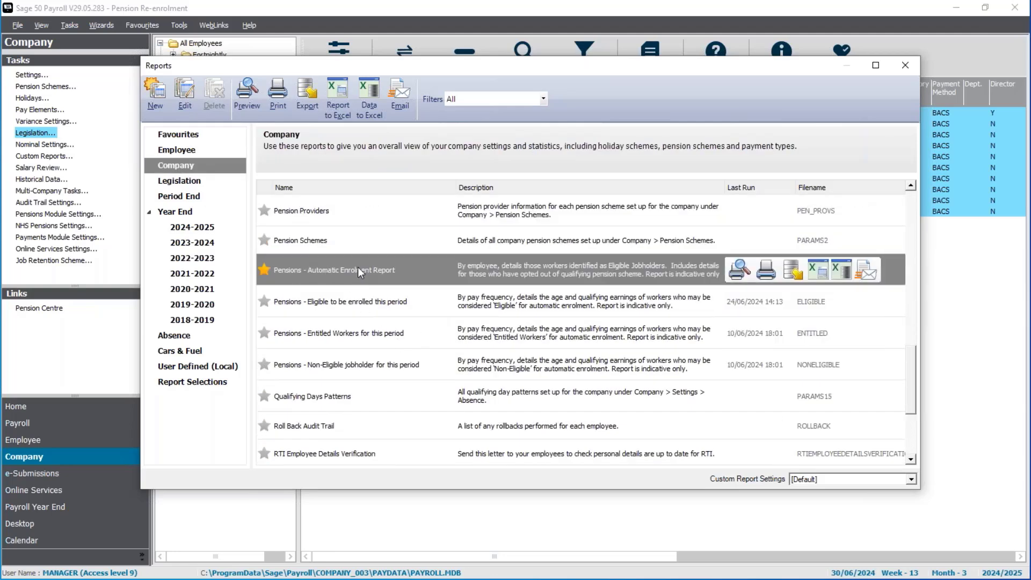
pyautogui.click(358, 306)
pyautogui.click(355, 336)
pyautogui.click(352, 366)
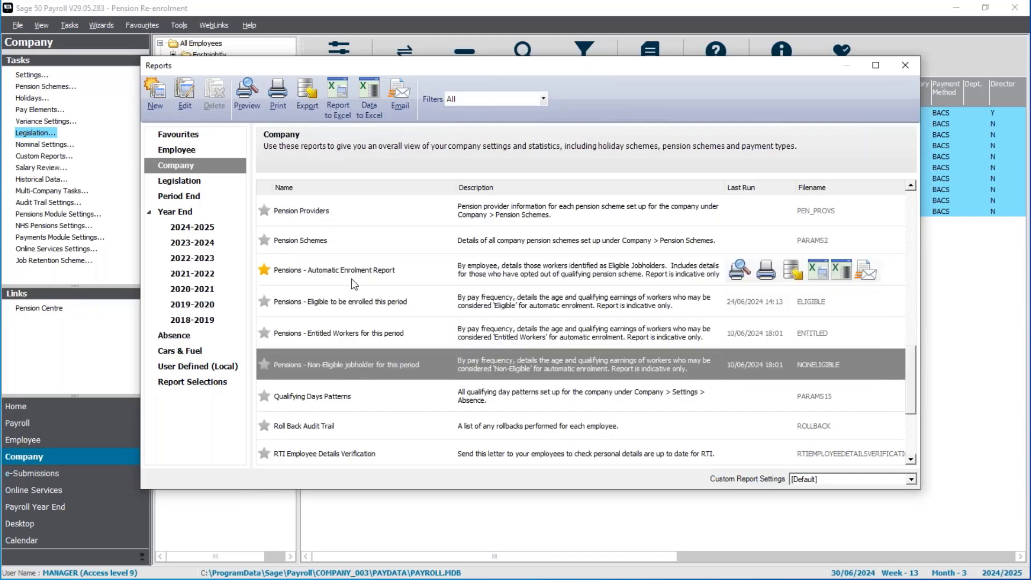
# - Preview the Pensions - Automatic Enrolment Report in a maximised window, close the reports and clear the employee selection
pyautogui.click(352, 279)
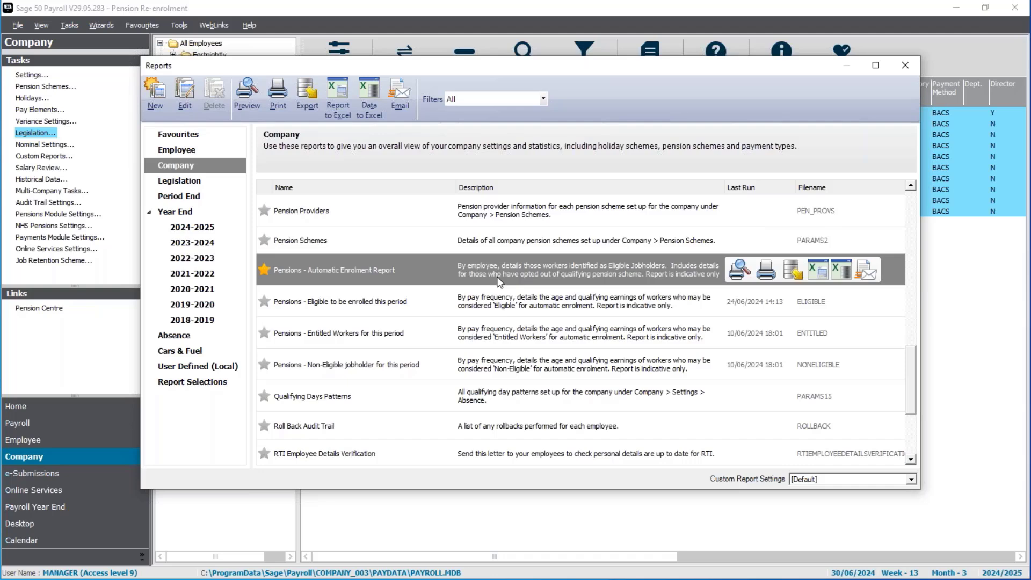
pyautogui.click(740, 270)
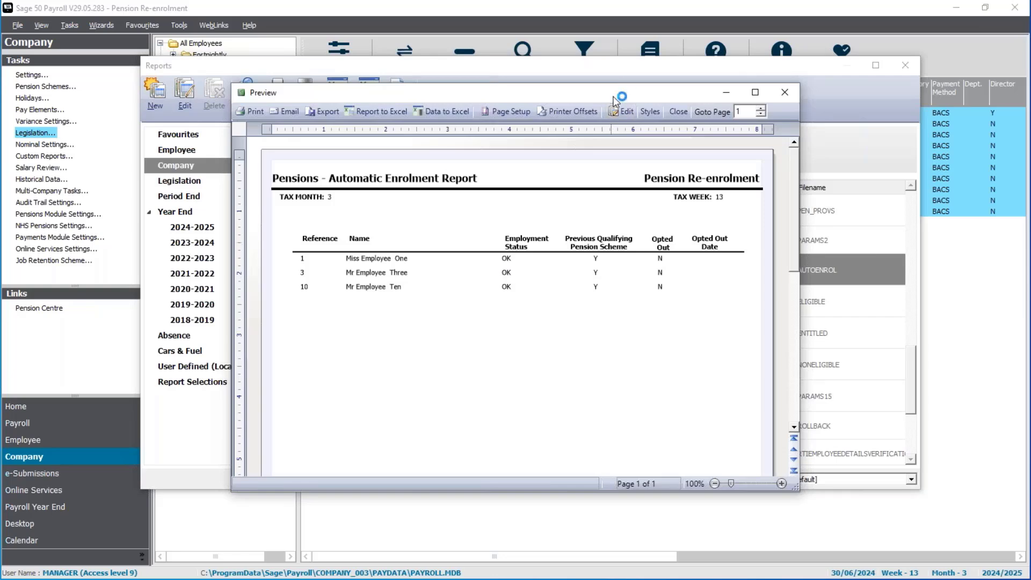
pyautogui.doubleClick(616, 101)
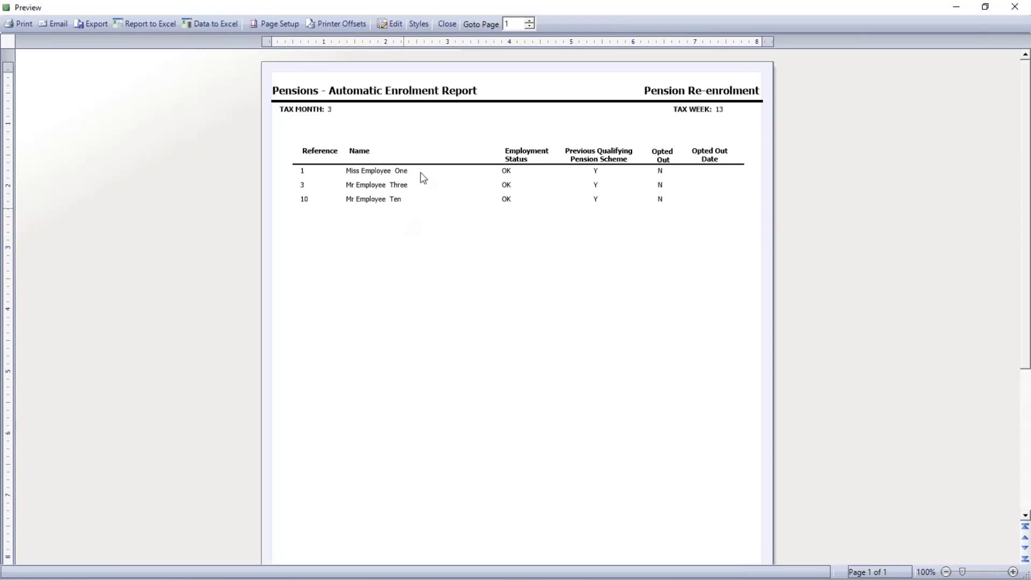
pyautogui.click(448, 25)
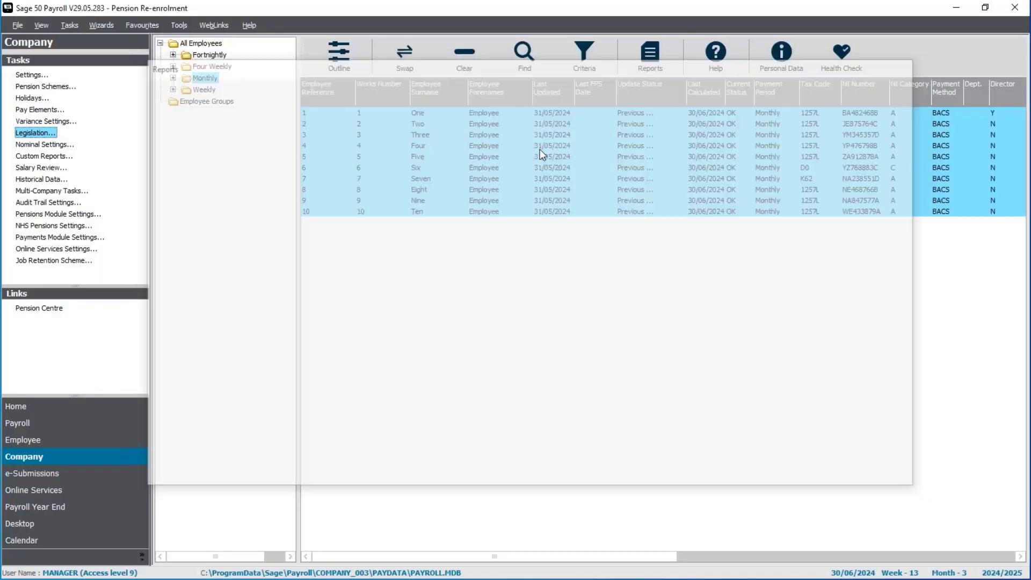
pyautogui.click(458, 63)
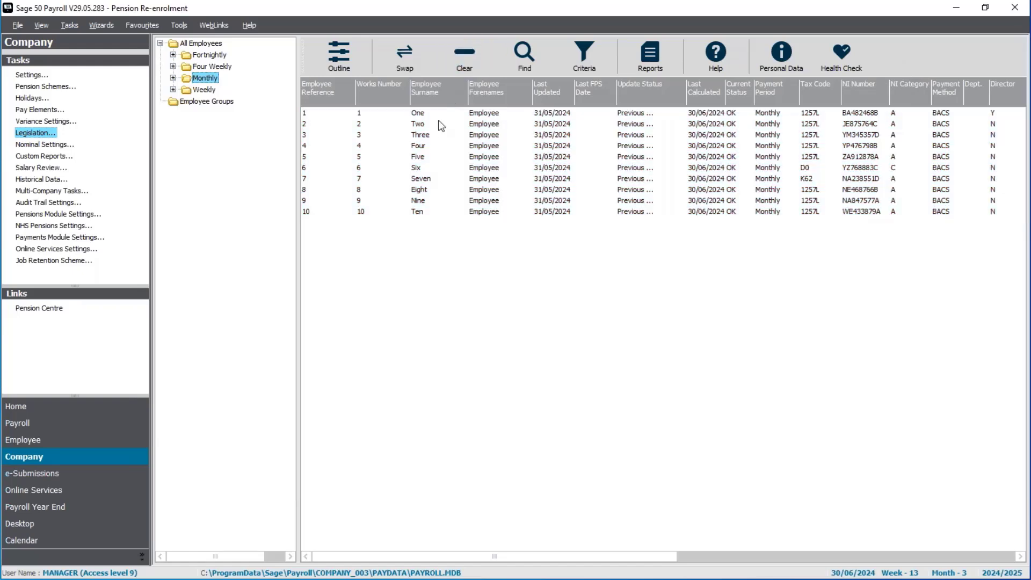
# - Open the first employee's record and bring up the list of pension schemes assigned to them
pyautogui.doubleClick(435, 119)
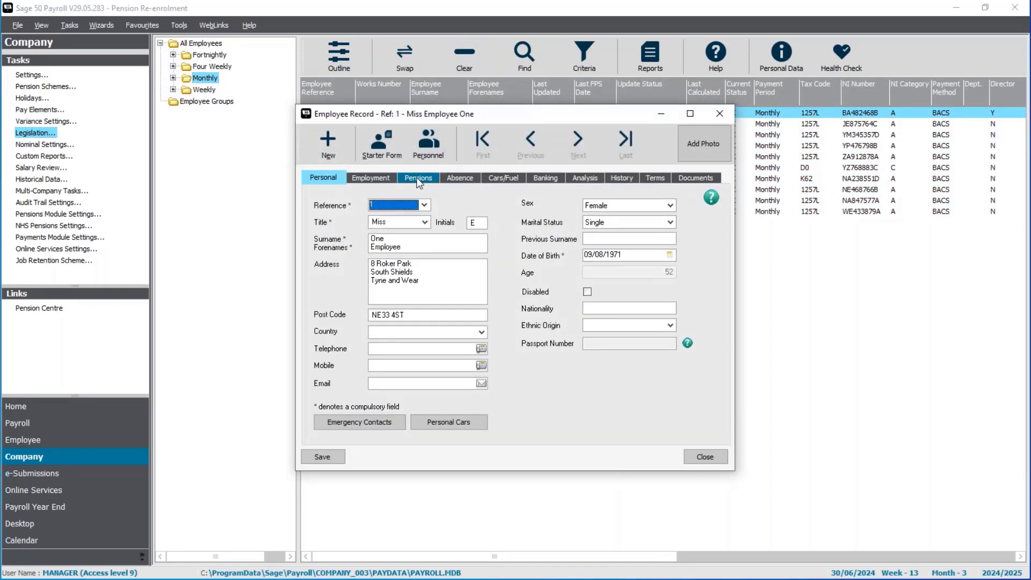
pyautogui.click(418, 179)
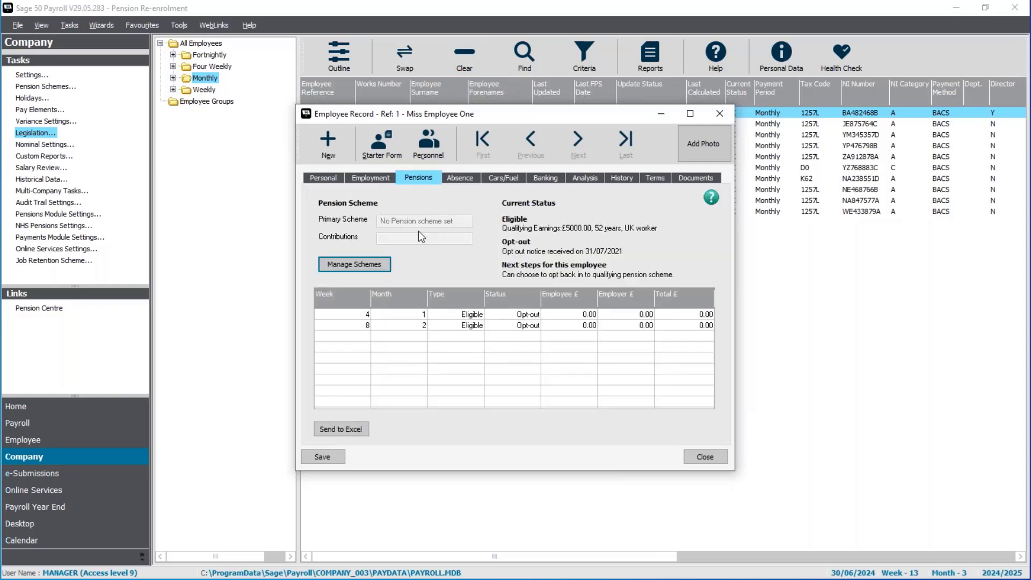
pyautogui.click(366, 266)
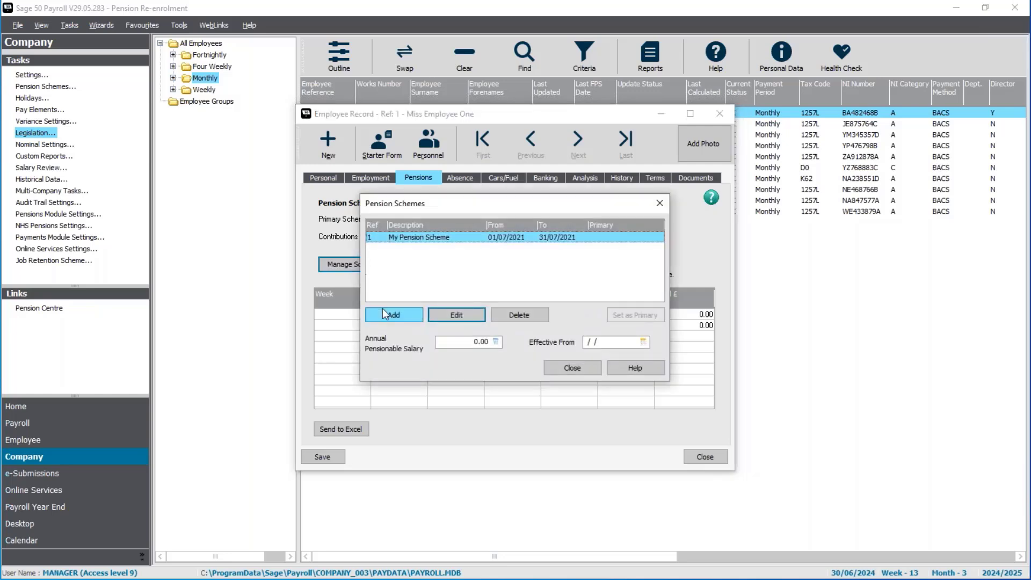
# - Try adding scheme reference 1, My Pension Scheme, for the first employee, discard the entry and deselect the employee
pyautogui.click(395, 317)
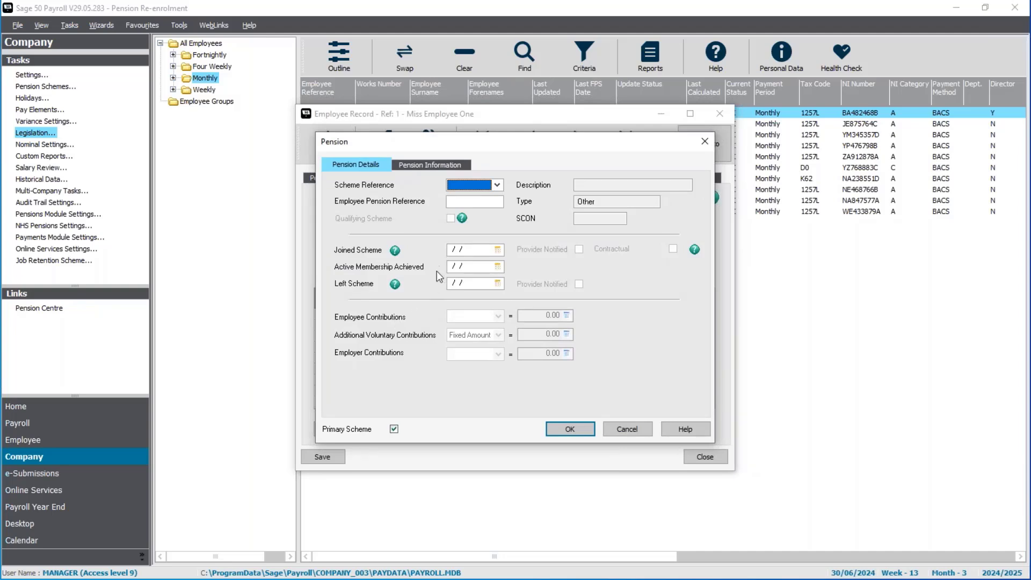
pyautogui.click(497, 185)
pyautogui.doubleClick(490, 215)
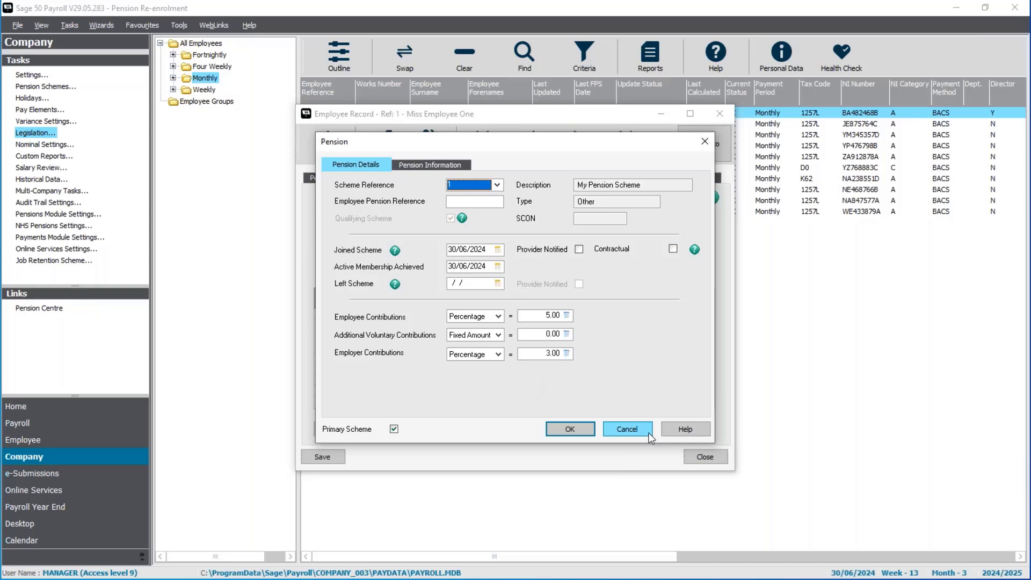
pyautogui.click(627, 429)
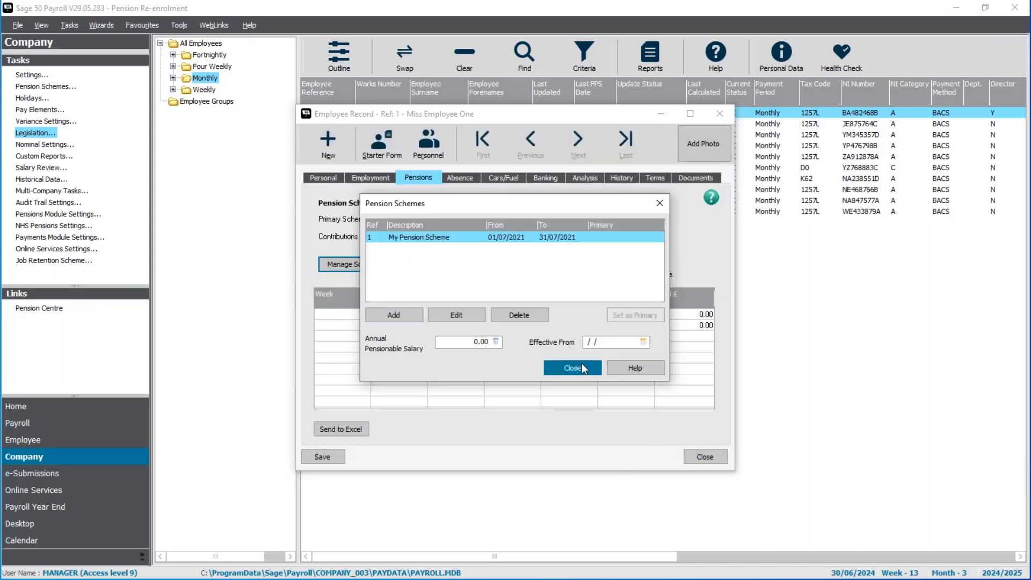
pyautogui.click(581, 363)
pyautogui.click(705, 456)
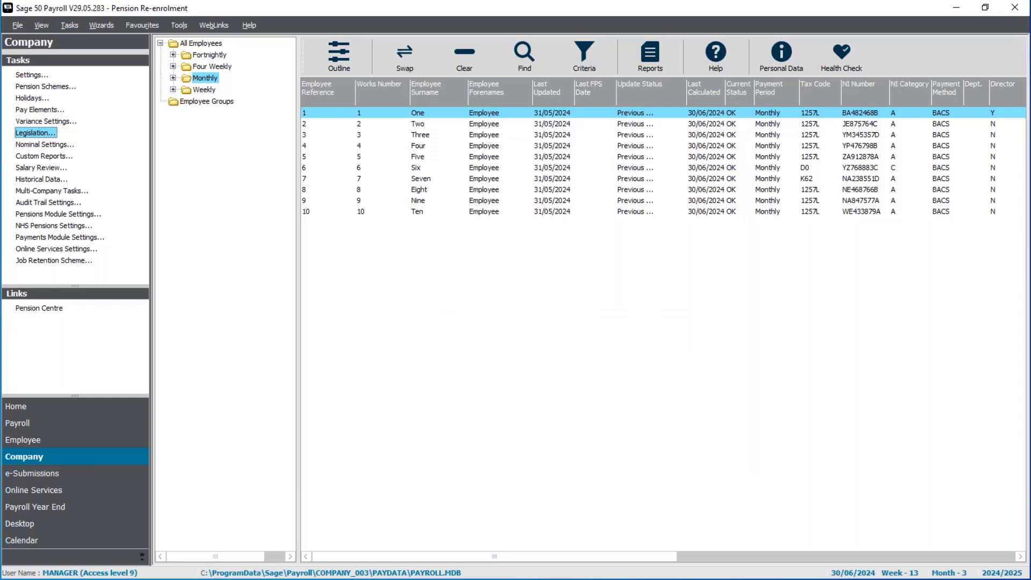
pyautogui.click(469, 58)
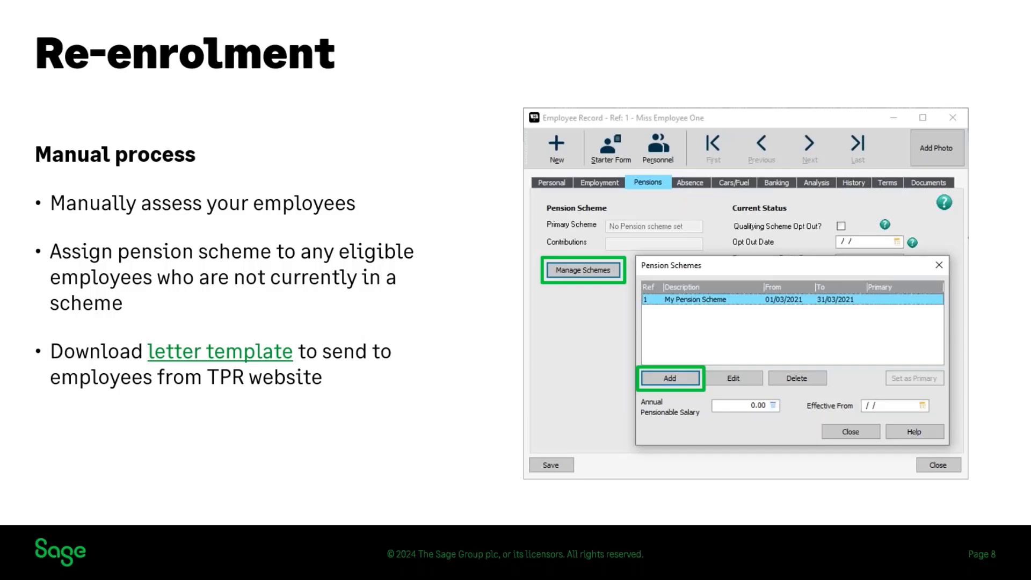
pyautogui.press('Right')
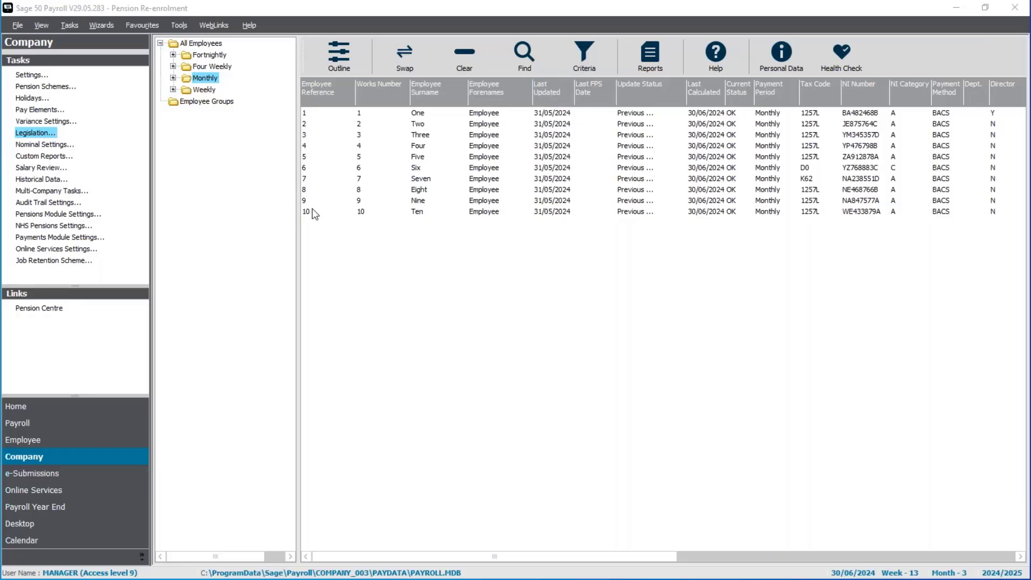
# - Open the cyclical re-enrolment settings from the company's Pensions Module settings
pyautogui.click(77, 458)
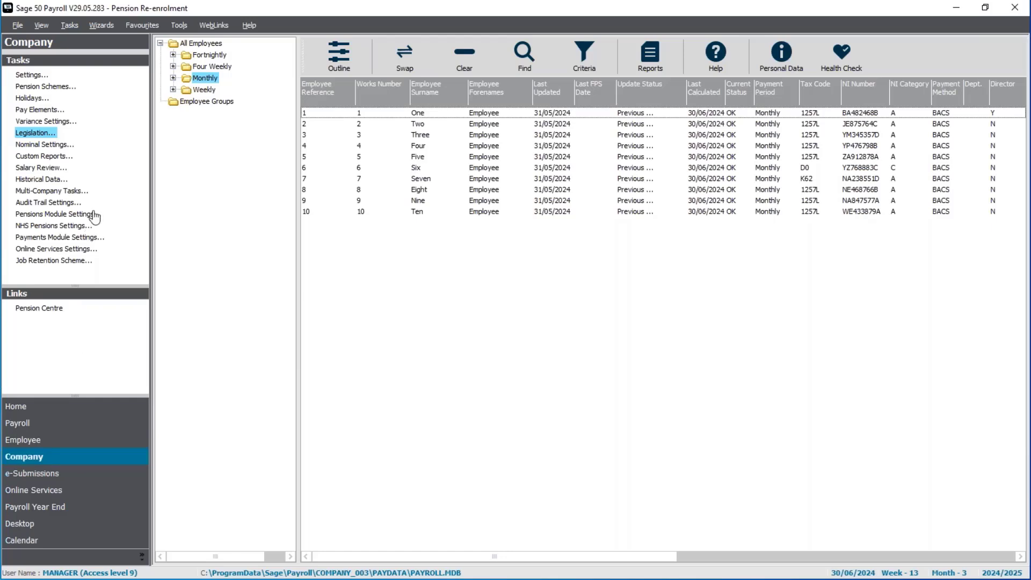
pyautogui.click(56, 215)
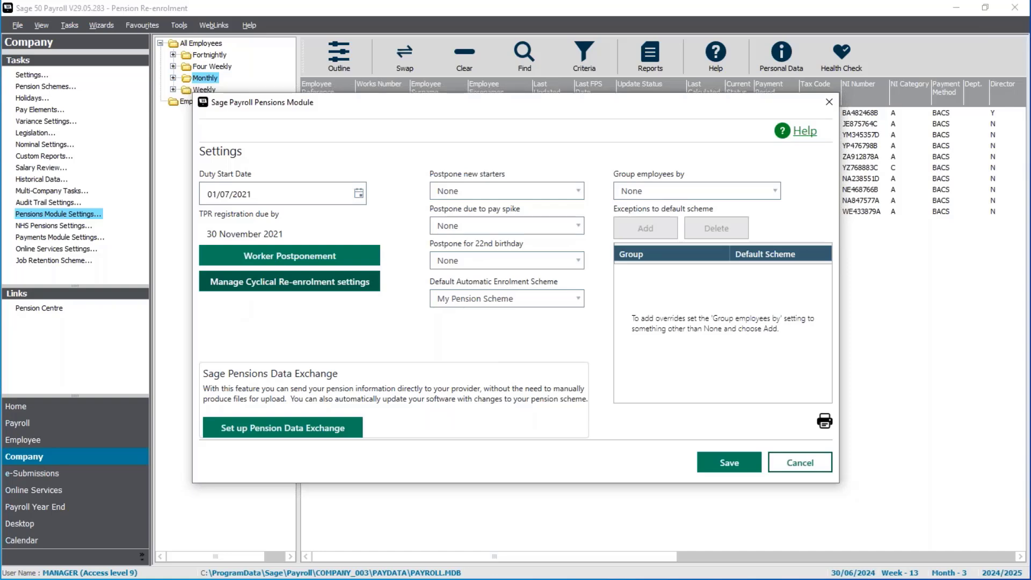
pyautogui.click(293, 293)
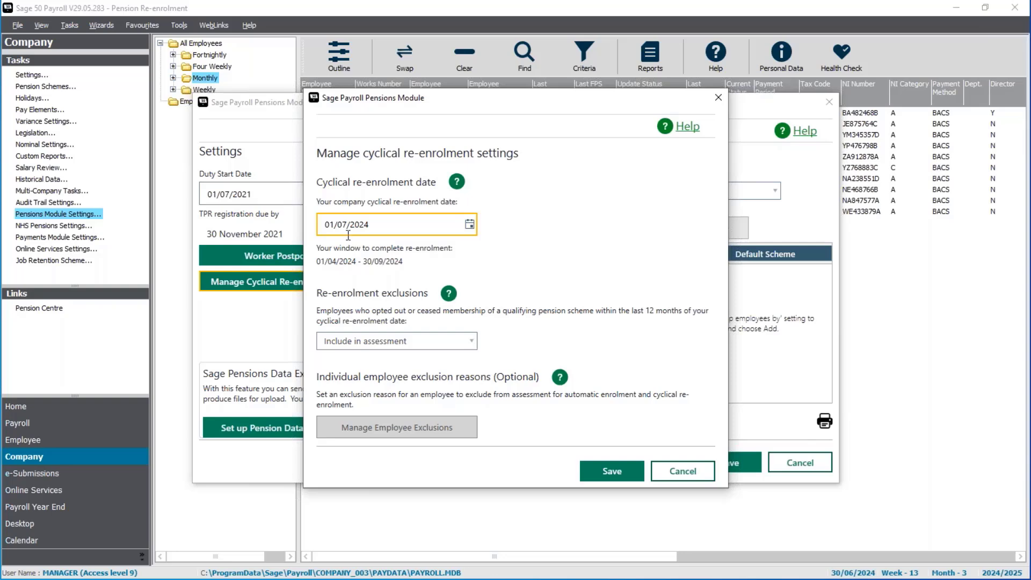
# - Check which months the cyclical re-enrolment date calendar allows up to October 2024, and set the date to 01/06/2024
pyautogui.click(470, 225)
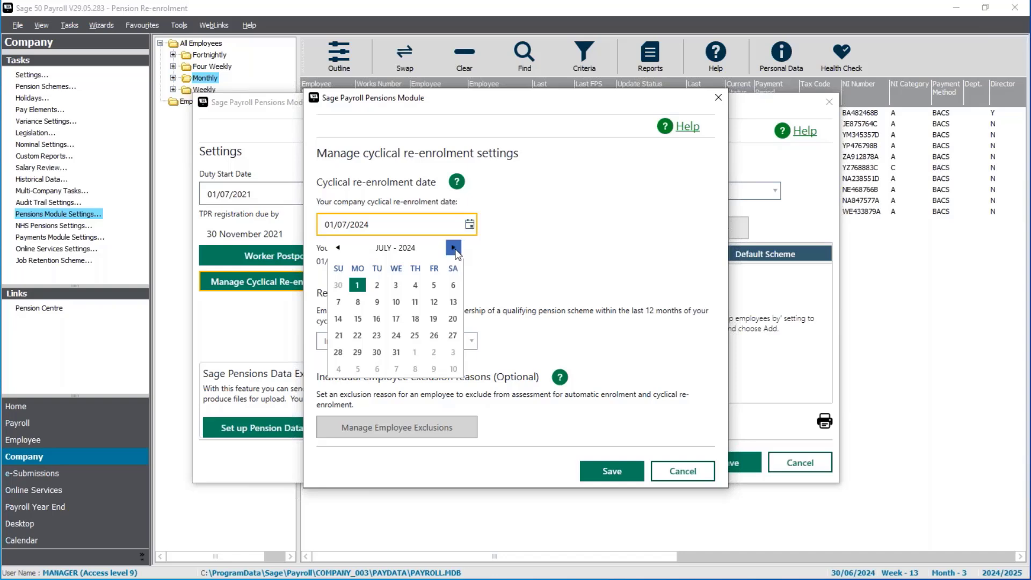
pyautogui.click(454, 248)
pyautogui.click(453, 248)
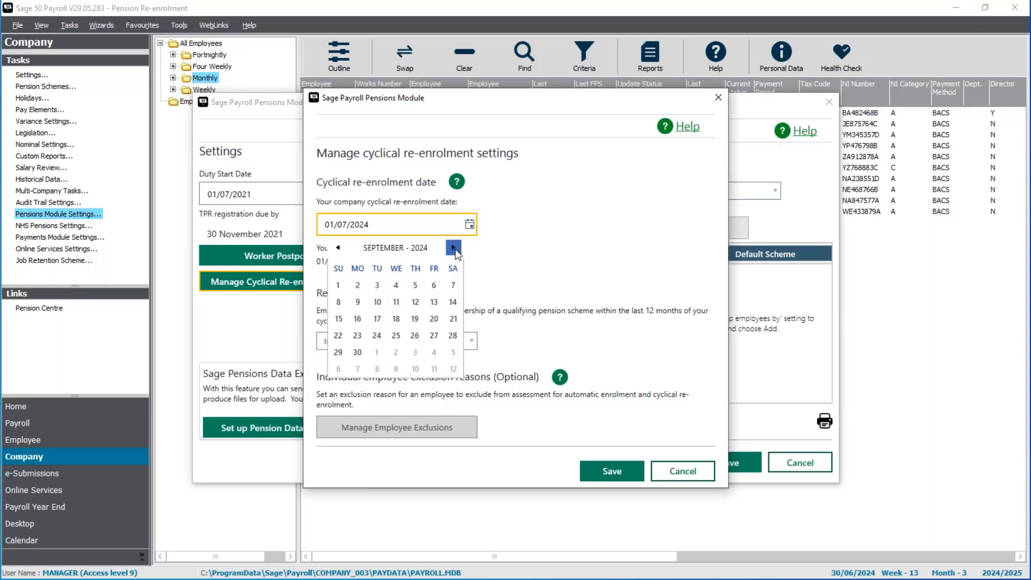
pyautogui.click(453, 248)
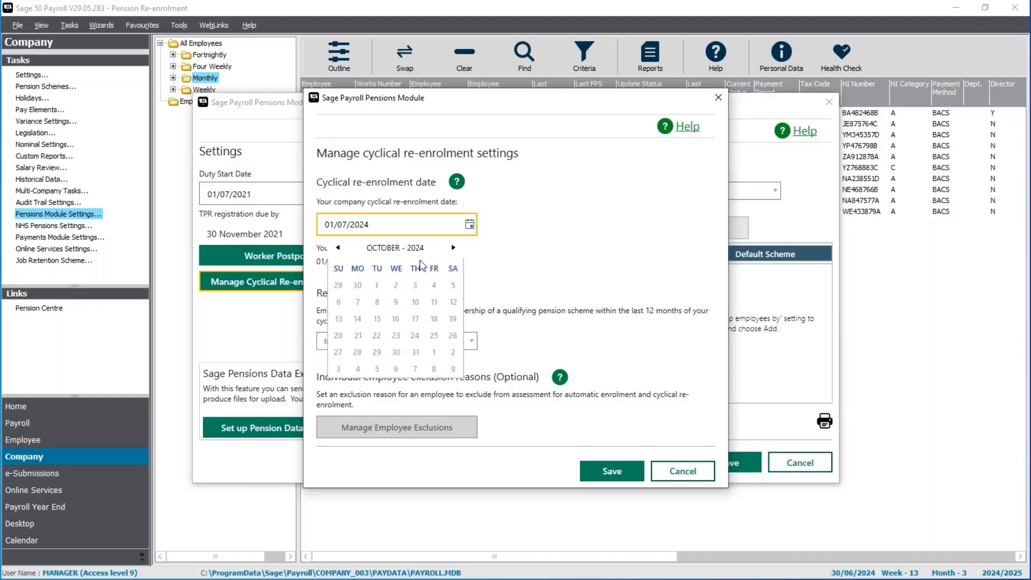
pyautogui.click(338, 248)
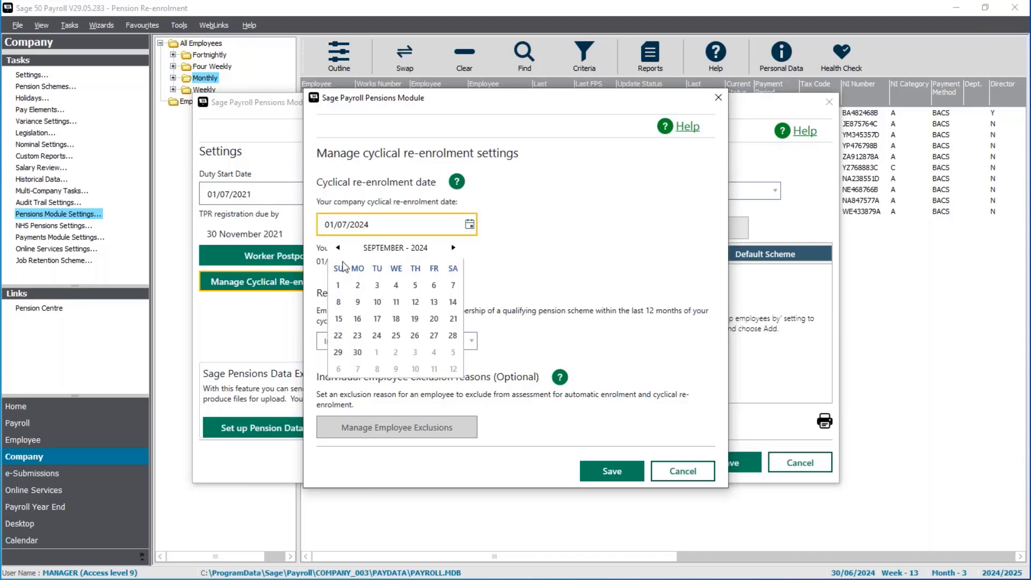
pyautogui.doubleClick(338, 248)
pyautogui.click(338, 247)
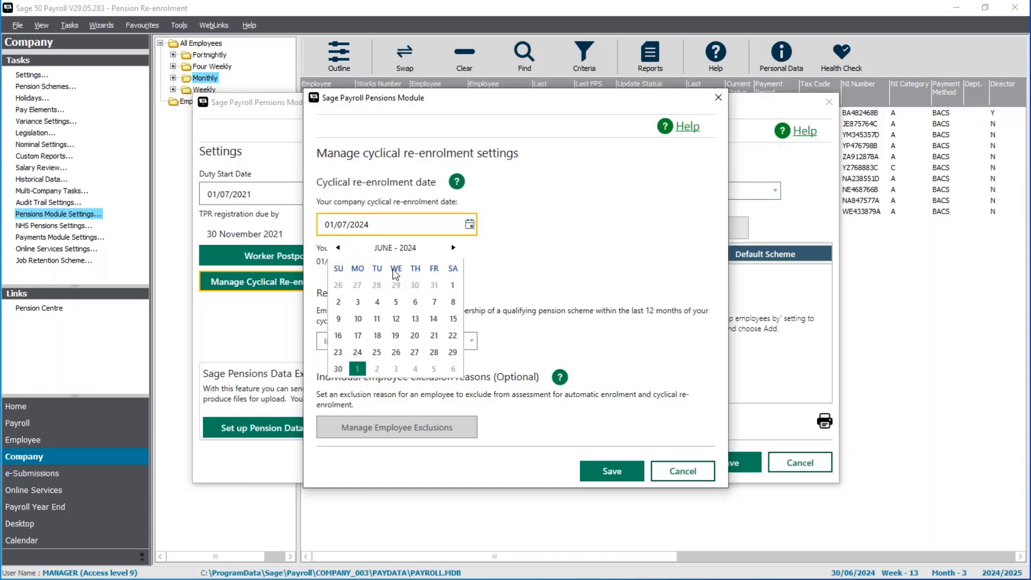
pyautogui.click(452, 287)
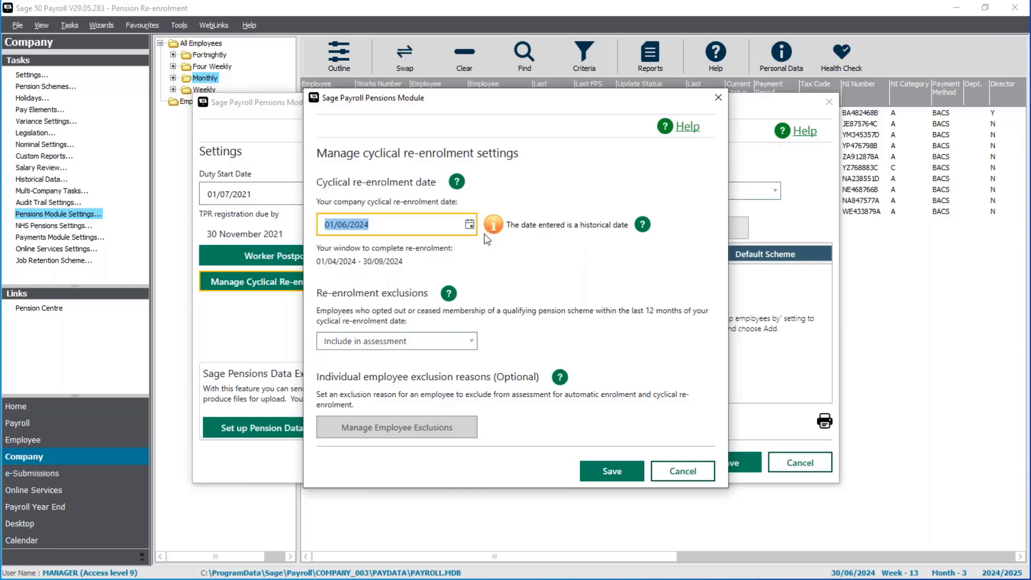
# - Set the company cyclical re-enrolment date to 01/07/2024
pyautogui.click(470, 223)
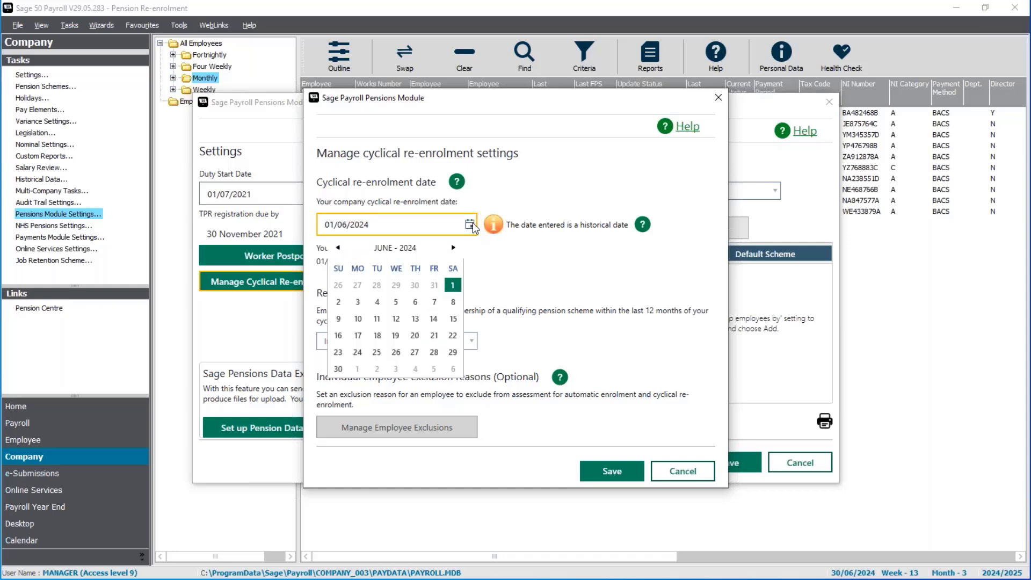
pyautogui.click(453, 248)
pyautogui.click(357, 284)
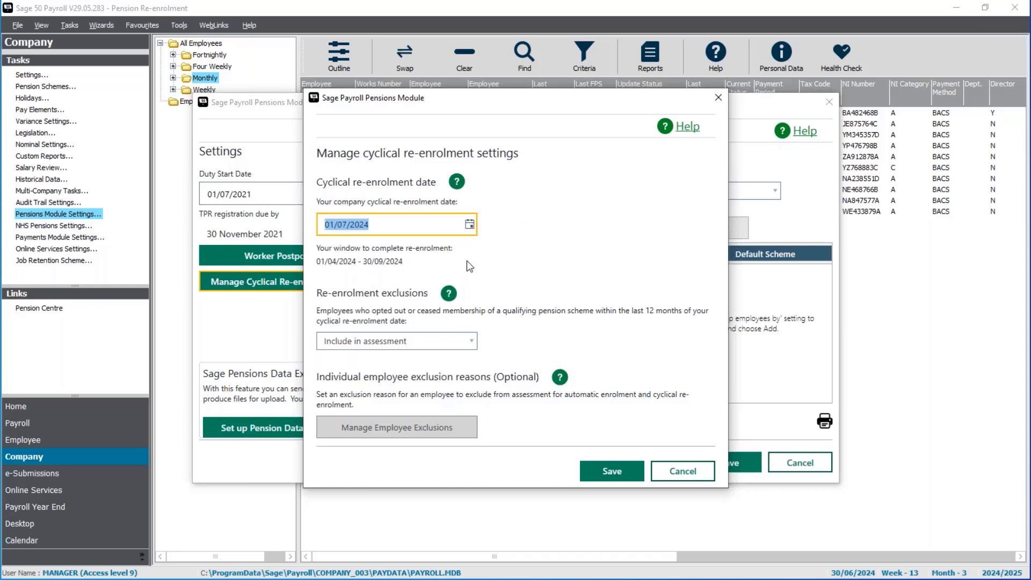
# - Set the re-enrolment exclusions for employees who opted out within the last 12 months to Exclude from assessment
pyautogui.press('Tab')
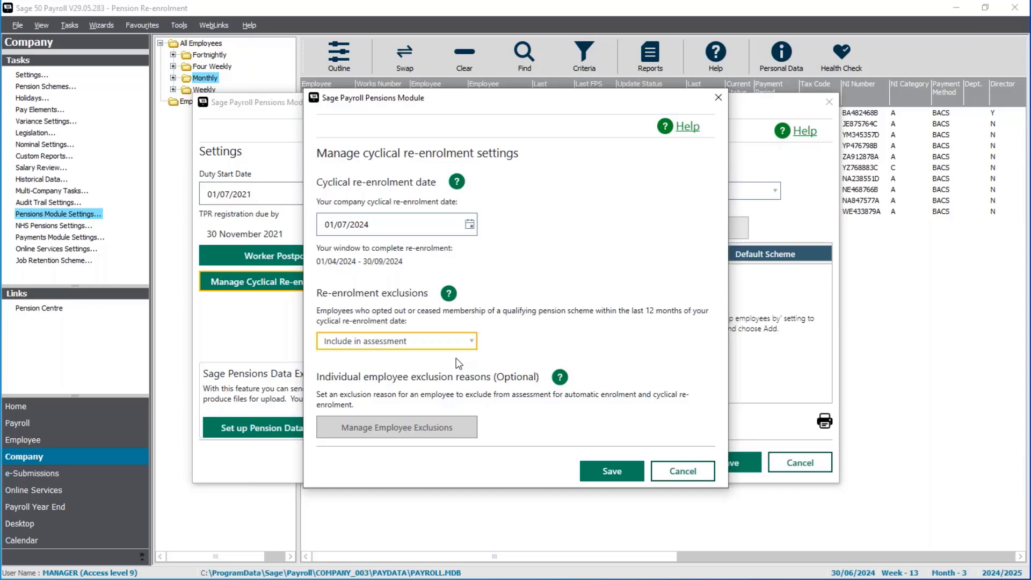
pyautogui.click(383, 345)
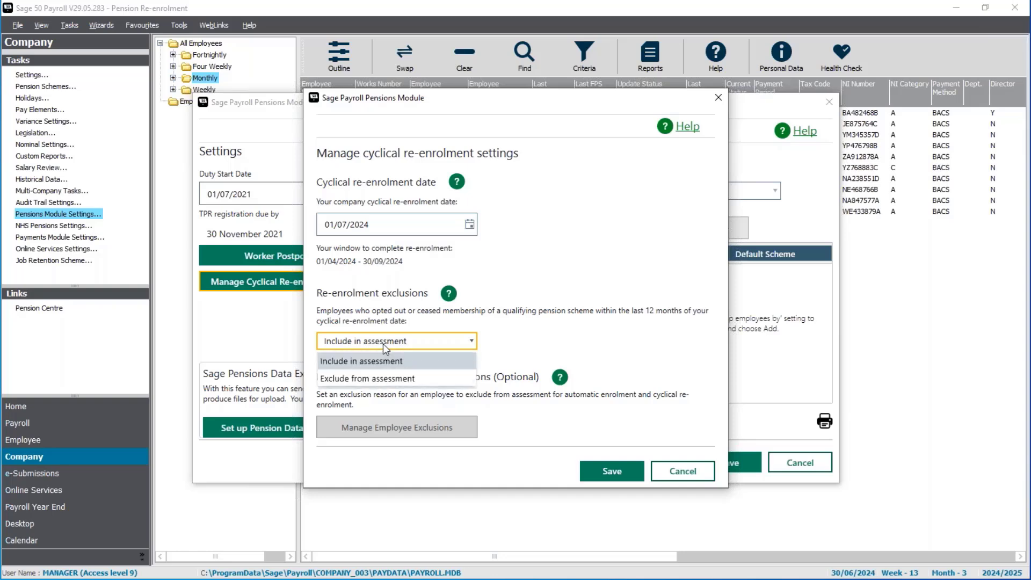
pyautogui.click(410, 379)
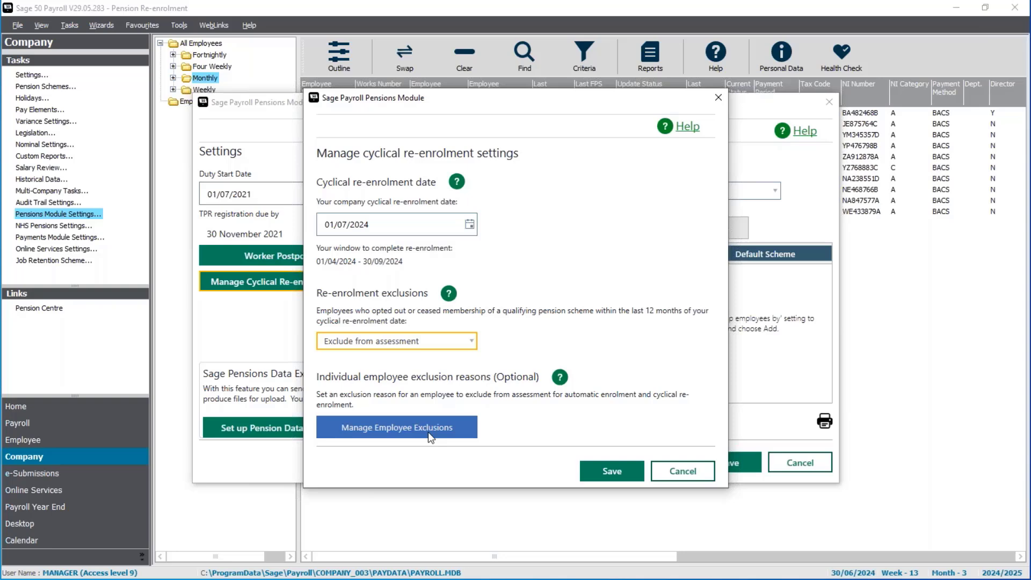
# - Examine the exclusion reasons offered for employee 1 in the employee exclusions and leave them without saving
pyautogui.click(384, 437)
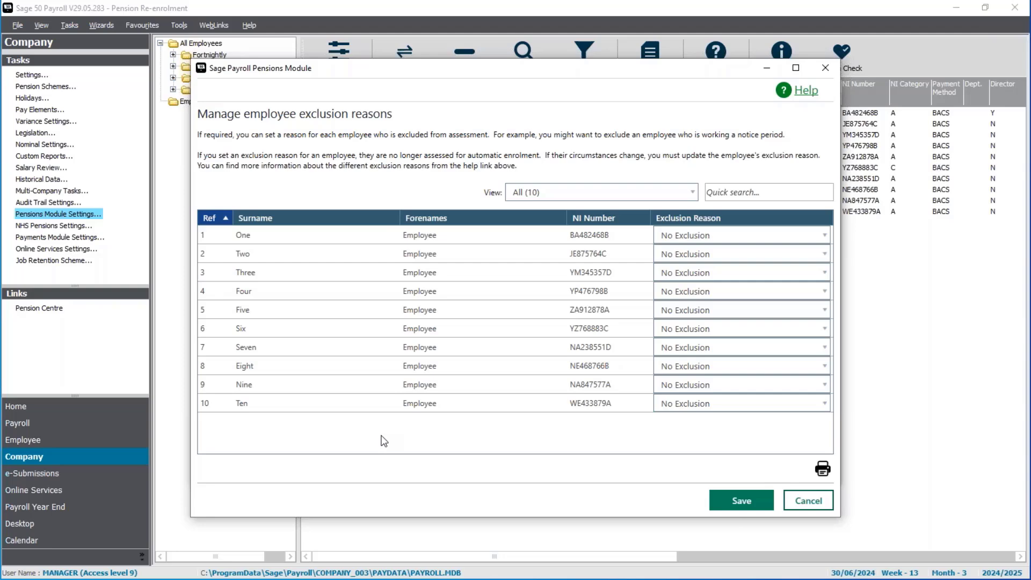
pyautogui.click(771, 240)
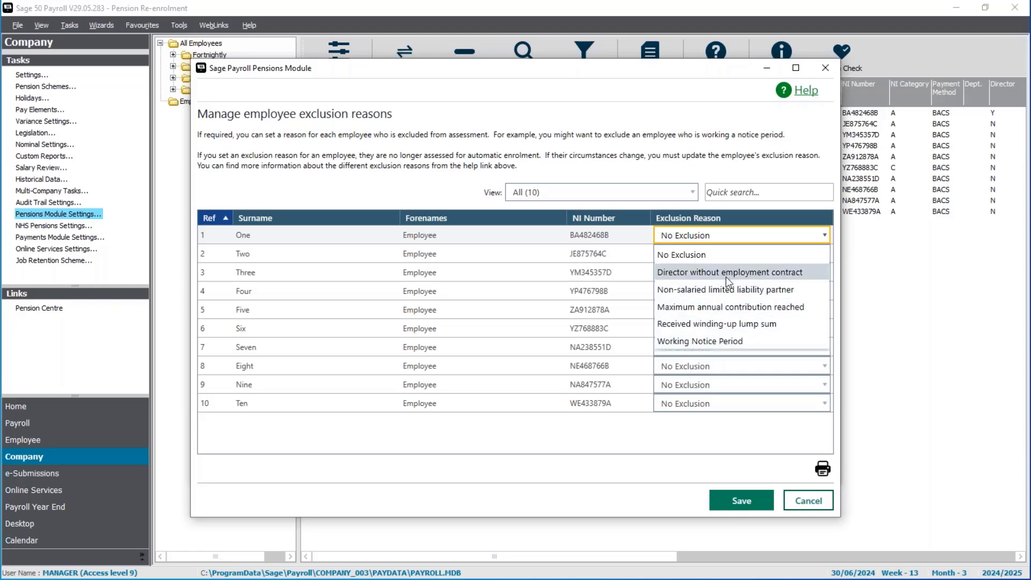
pyautogui.click(632, 229)
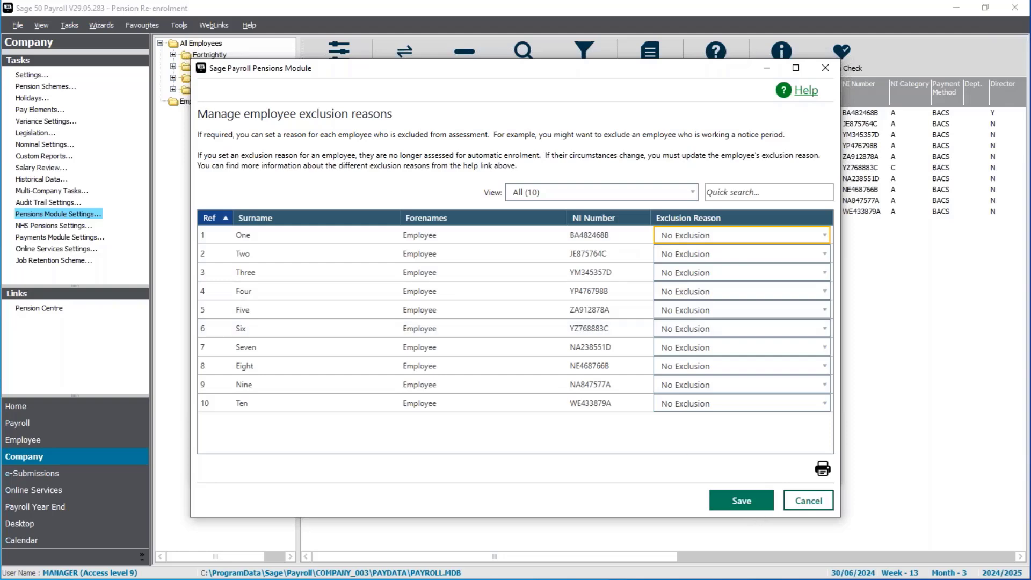
pyautogui.click(806, 500)
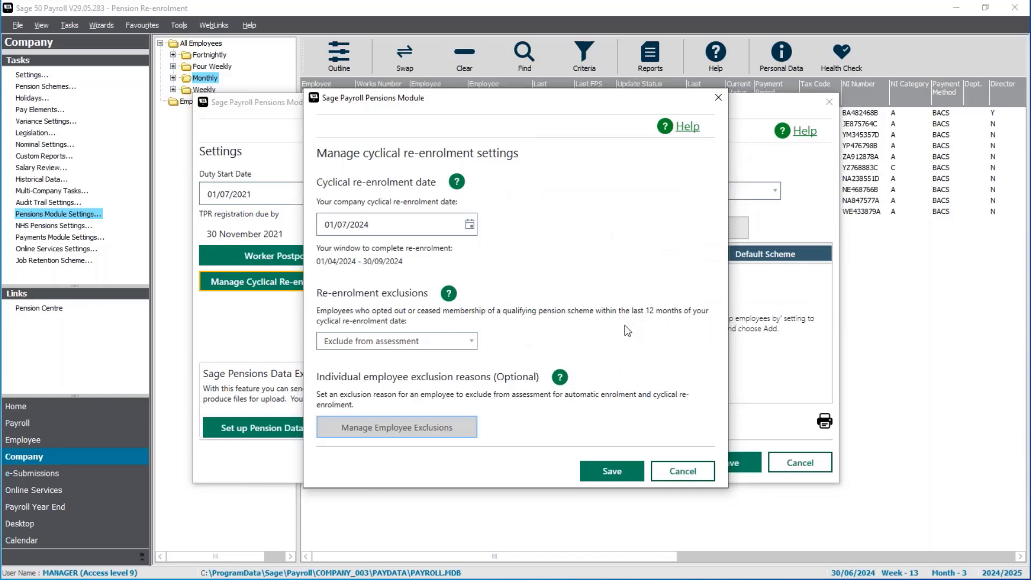
# - Save the cyclical re-enrolment settings and the Pensions Module settings
pyautogui.click(613, 471)
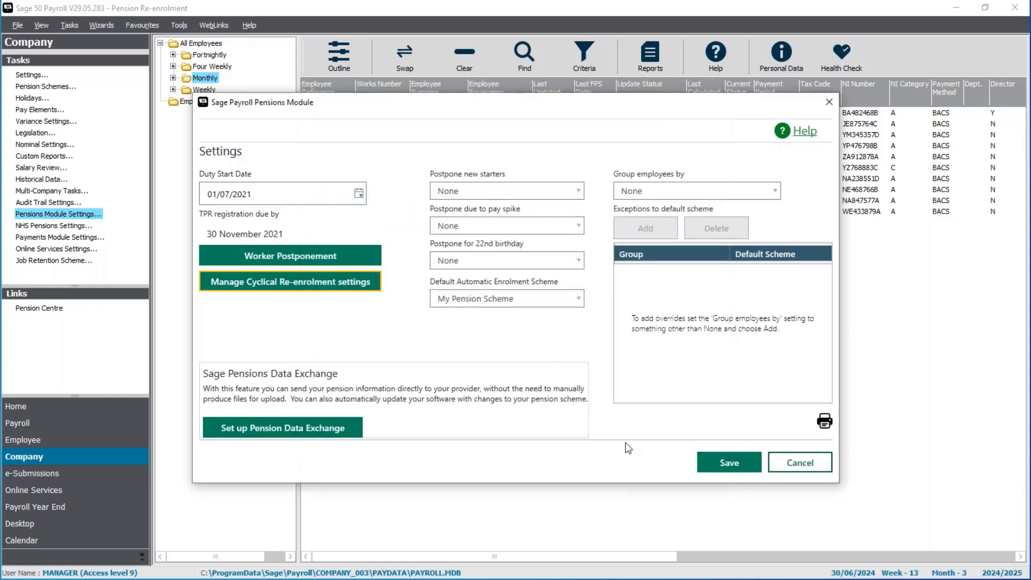
pyautogui.click(702, 469)
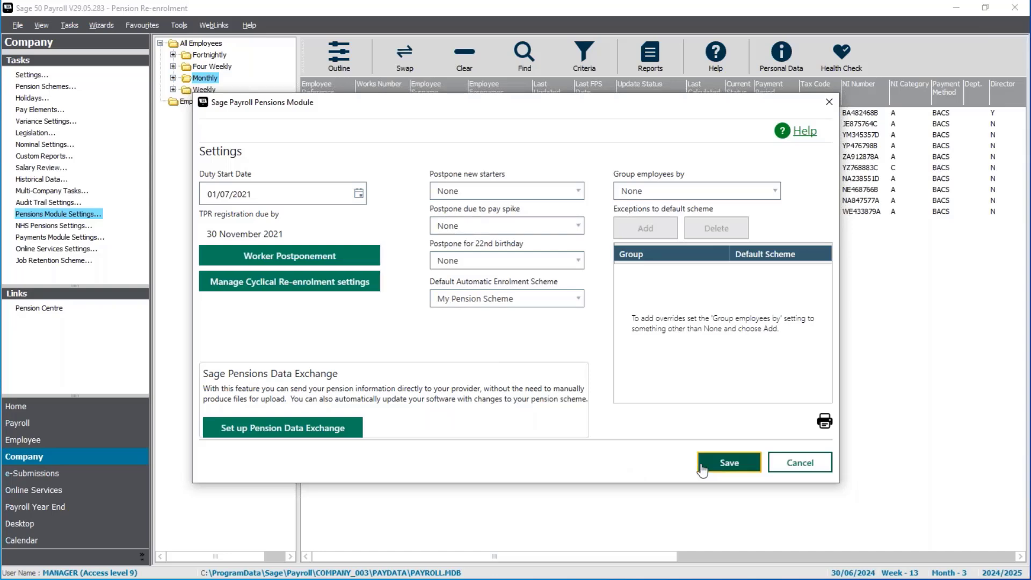
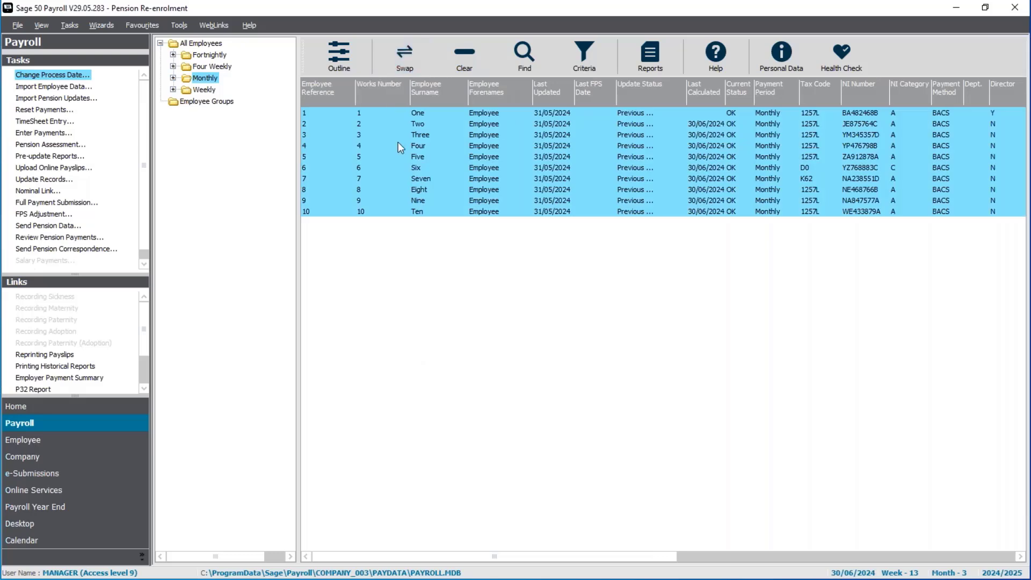
# - Clear the employee selection and open the records of employees 1, 3 and 10 together
pyautogui.click(465, 42)
pyautogui.click(434, 114)
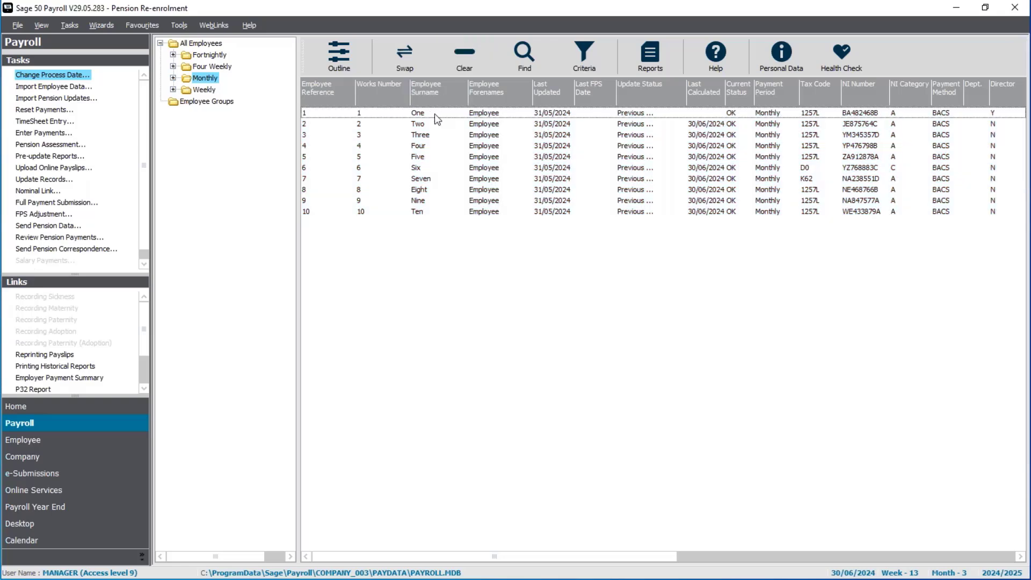
pyautogui.keyDown('ctrl'); pyautogui.click(427, 135); pyautogui.keyUp('ctrl')
pyautogui.keyDown('ctrl'); pyautogui.click(426, 212); pyautogui.keyUp('ctrl')
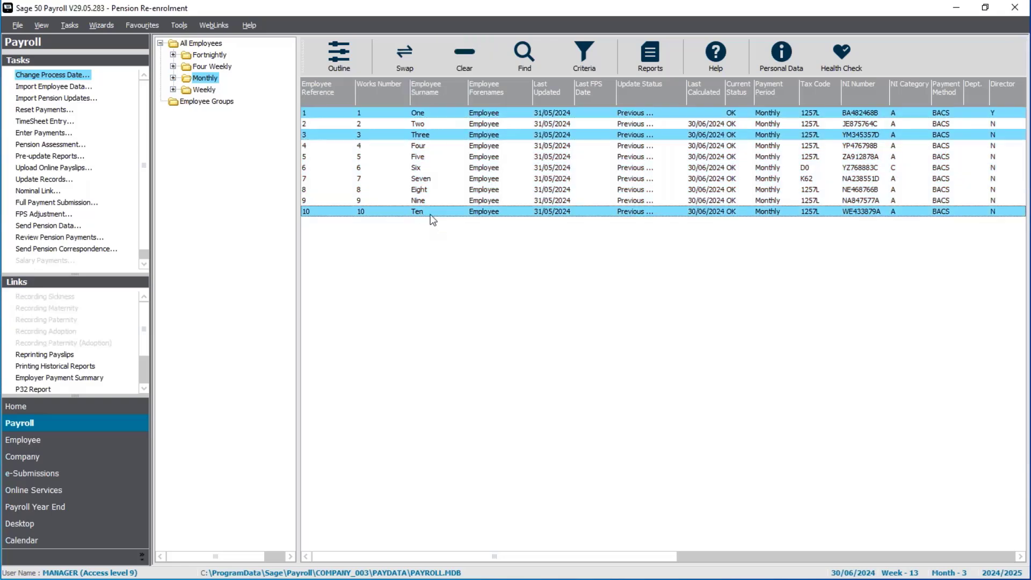
pyautogui.rightClick(430, 209)
pyautogui.click(450, 248)
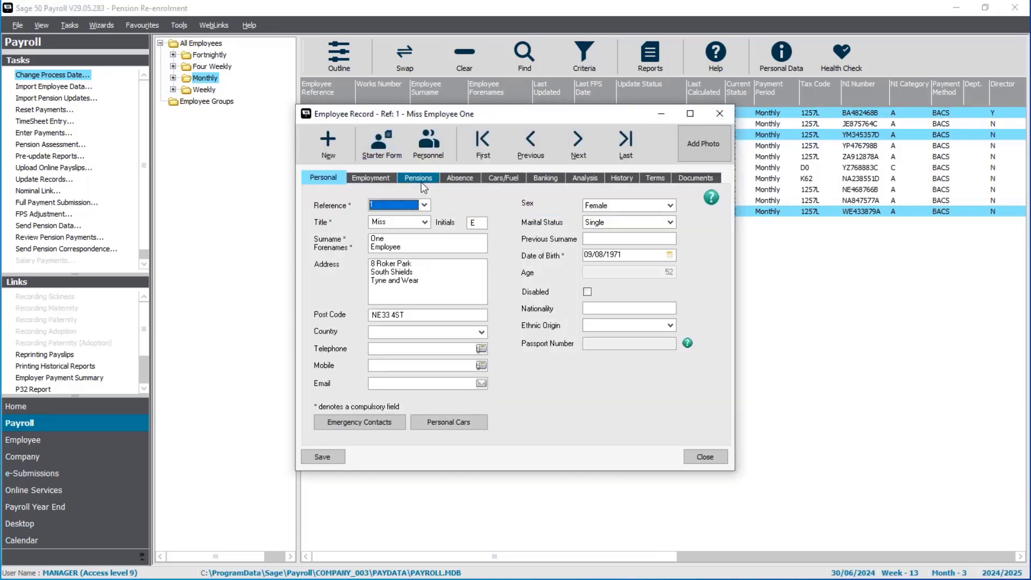
# - Review the pension status and opt-out dates in the records of employees 1, 3 and 10, and close the records
pyautogui.click(421, 180)
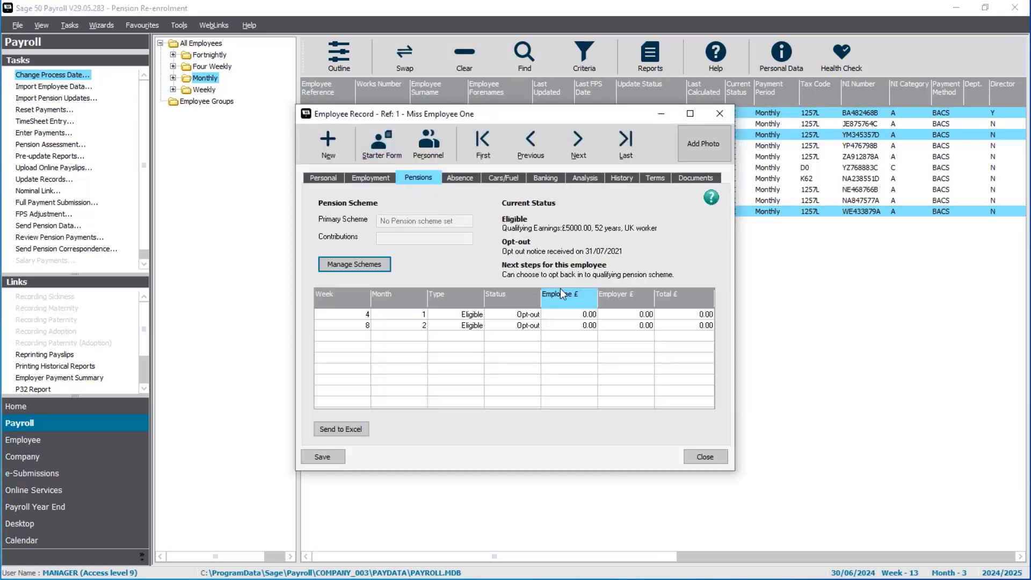
pyautogui.click(578, 141)
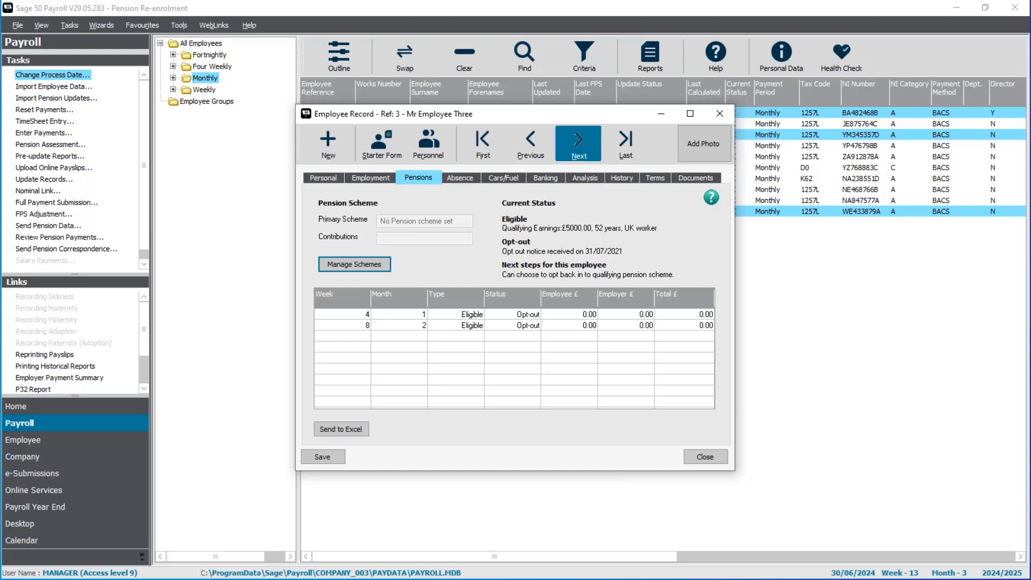
pyautogui.click(578, 142)
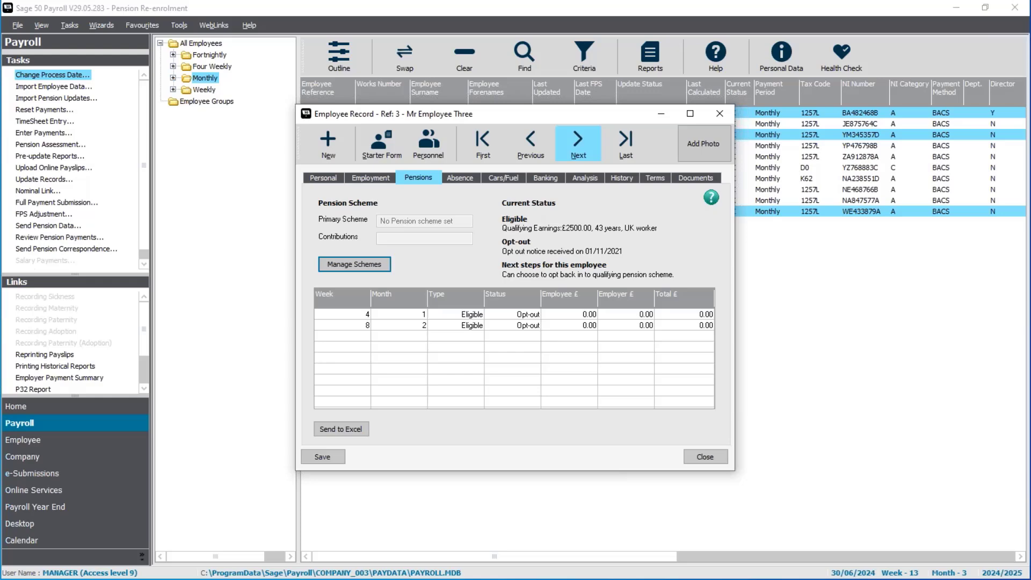
pyautogui.click(577, 142)
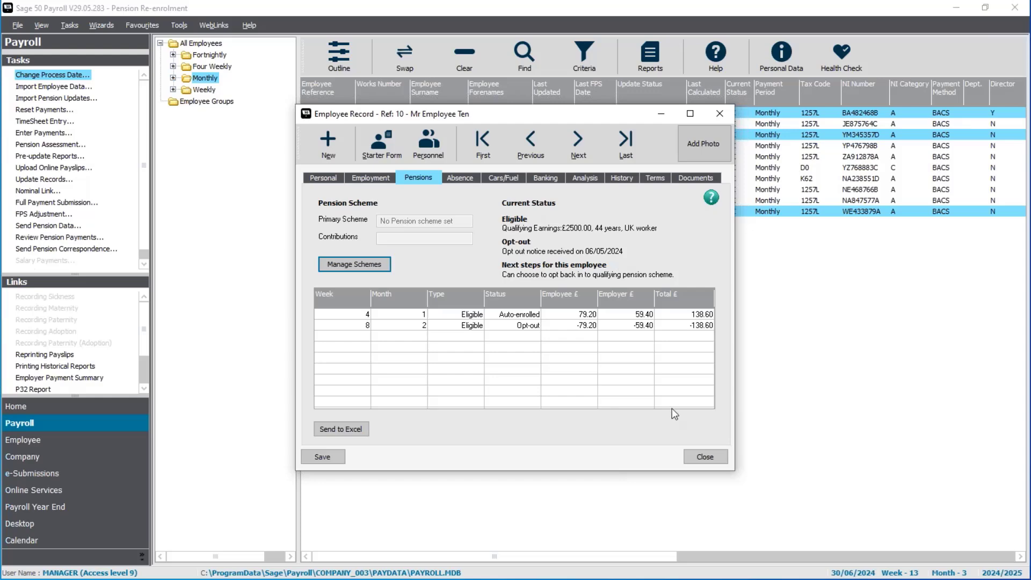
pyautogui.click(707, 459)
# - Select all monthly employees and start the pension assessment
pyautogui.click(463, 60)
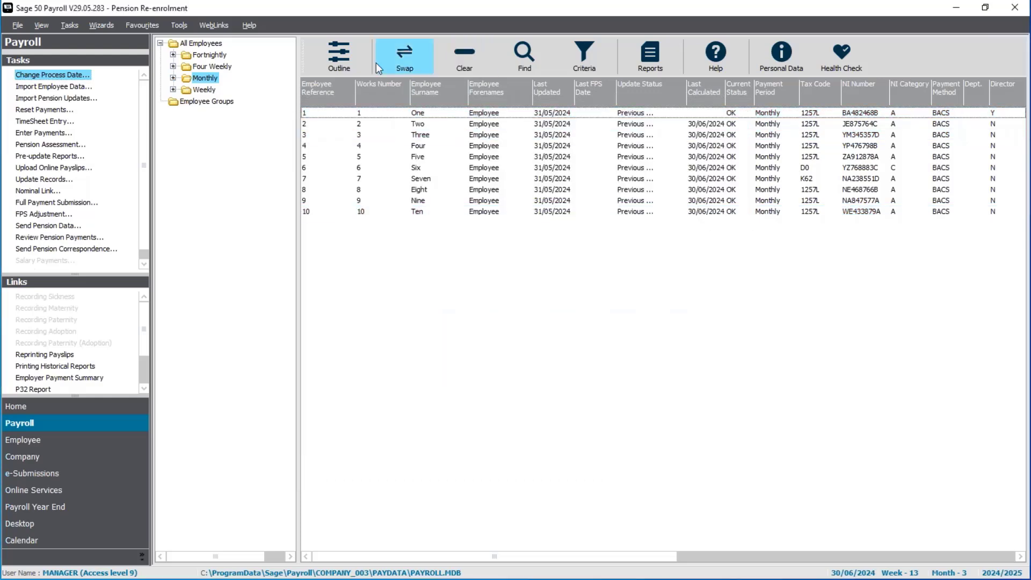
pyautogui.click(384, 63)
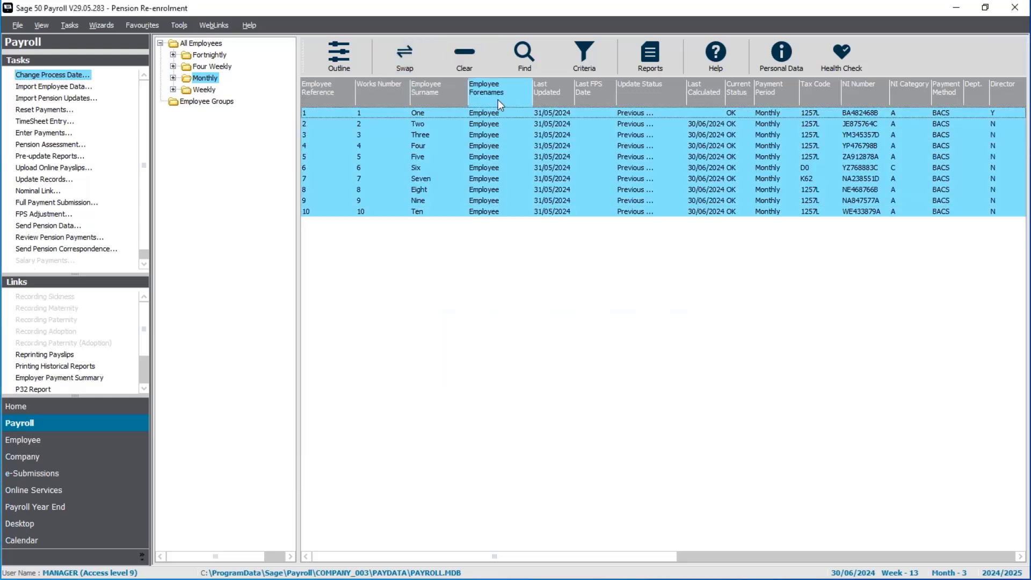
pyautogui.click(43, 146)
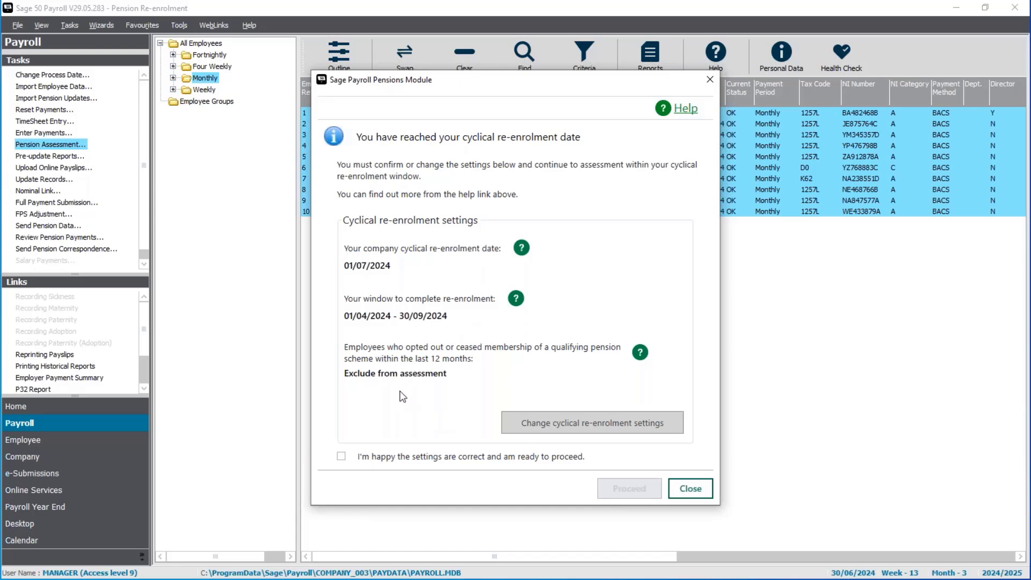
# - Check the cyclical re-enrolment settings without changing them, confirm they are correct and proceed with the assessment
pyautogui.click(615, 424)
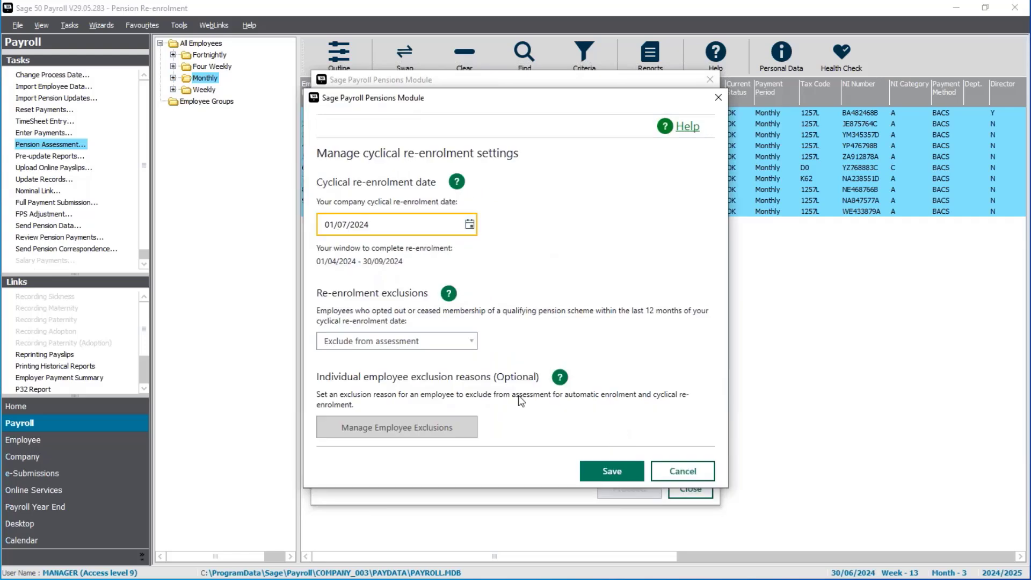
pyautogui.click(683, 471)
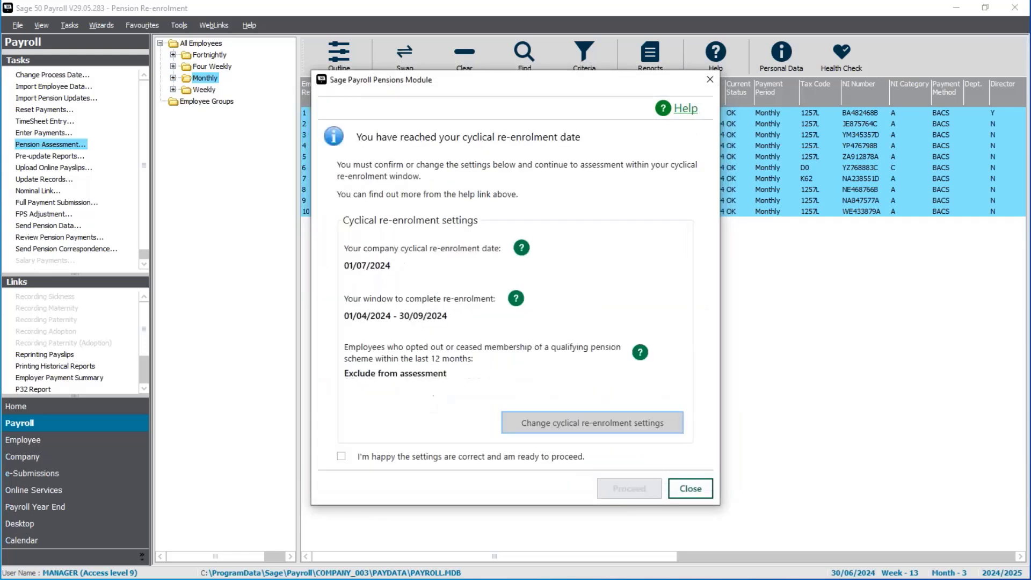
pyautogui.click(341, 457)
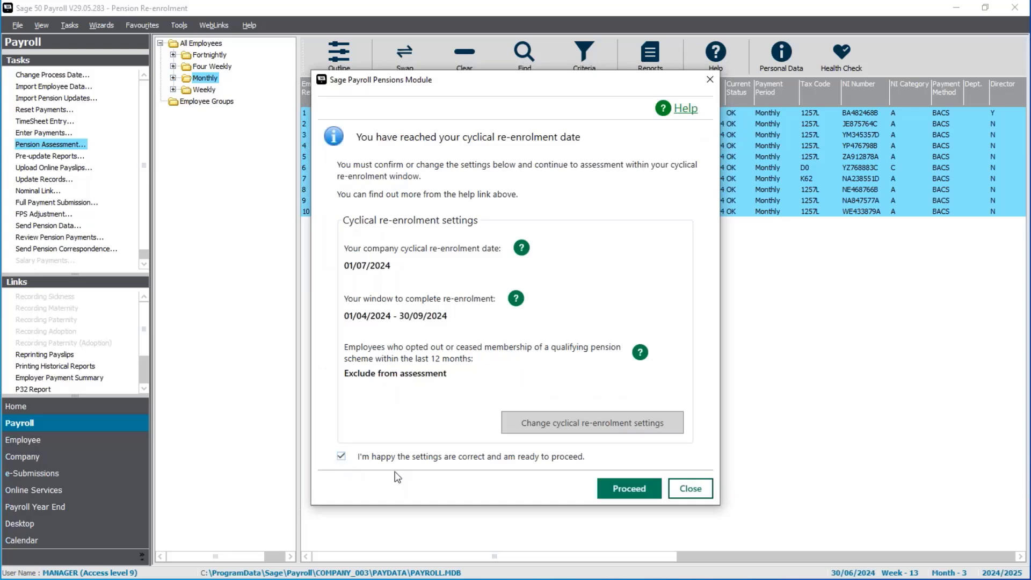
pyautogui.click(629, 489)
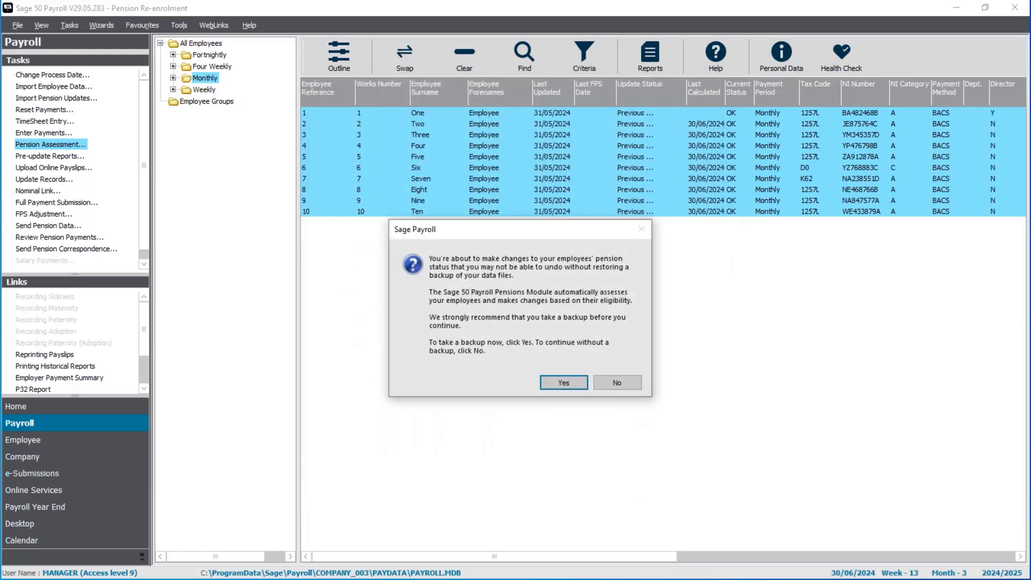
# - Begin a data backup in the Payroll backups folder, adding the prefix Reenrolment to the suggested file name
pyautogui.click(580, 389)
pyautogui.click(570, 394)
pyautogui.click(568, 392)
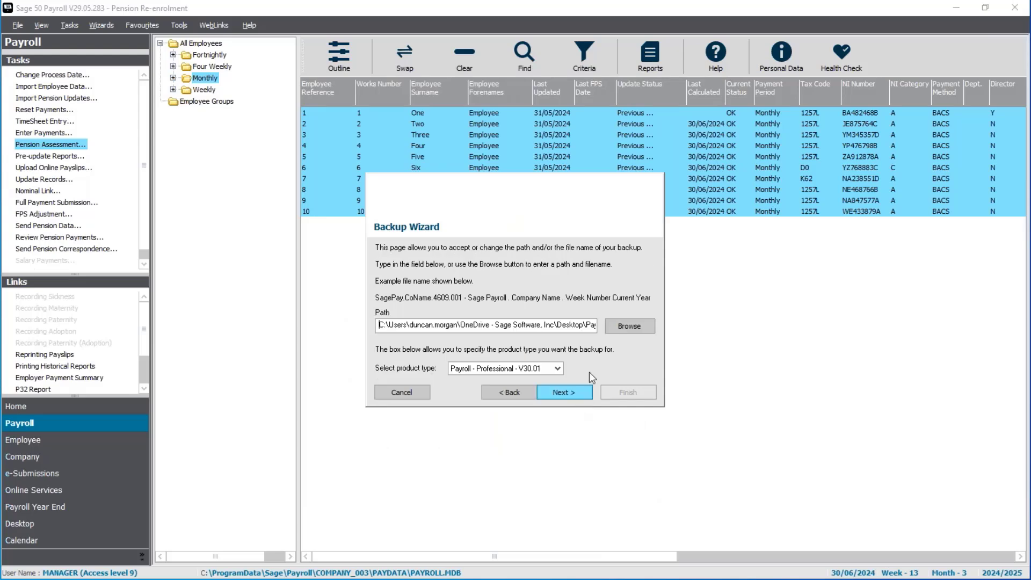
pyautogui.click(629, 326)
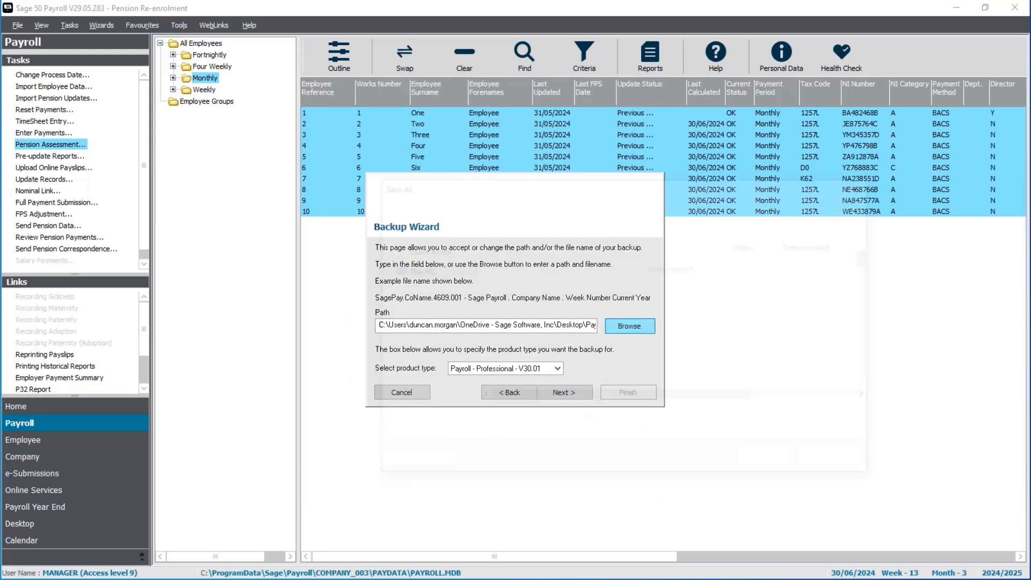
pyautogui.click(457, 417)
pyautogui.write('Ree')
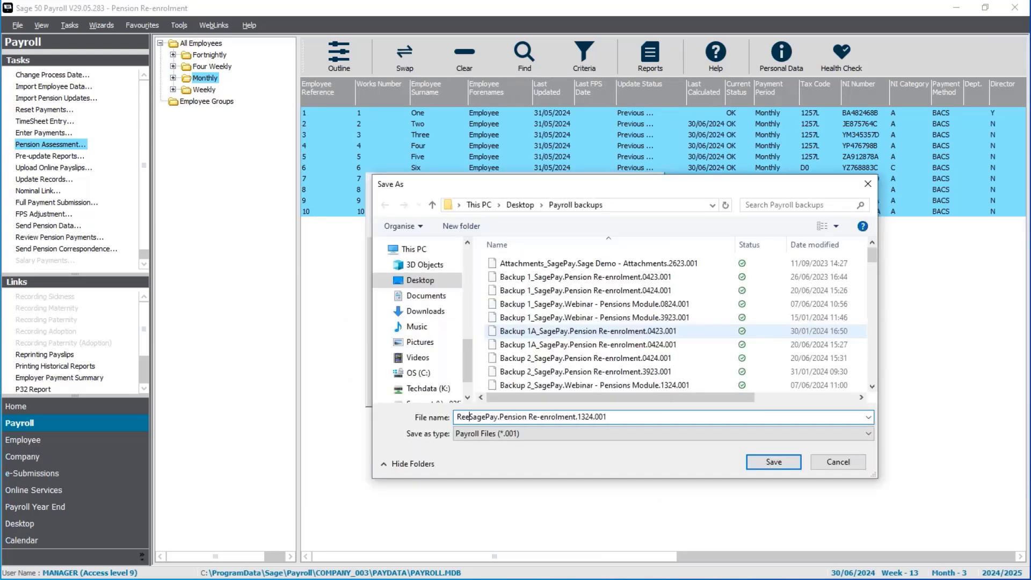
pyautogui.write('nro')
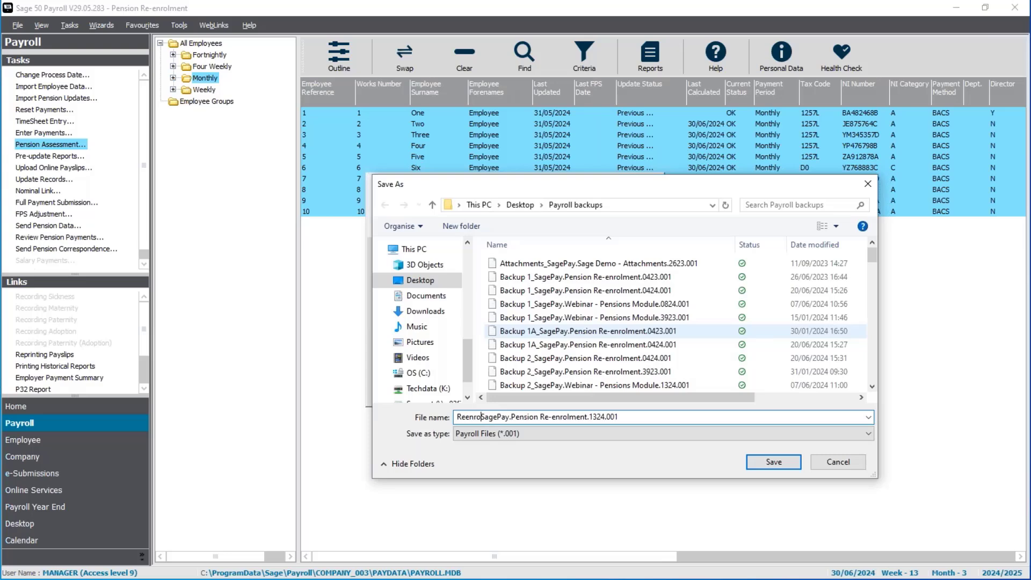
pyautogui.write('lment')
pyautogui.press('Return')
# - Run the backup to completion and continue to the pension assessment results
pyautogui.click(543, 392)
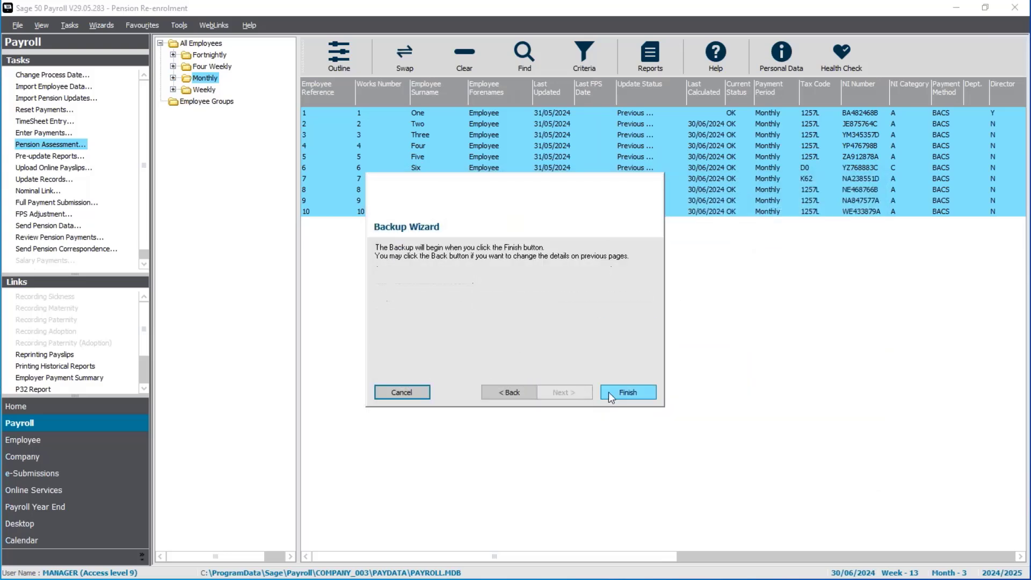
pyautogui.click(609, 393)
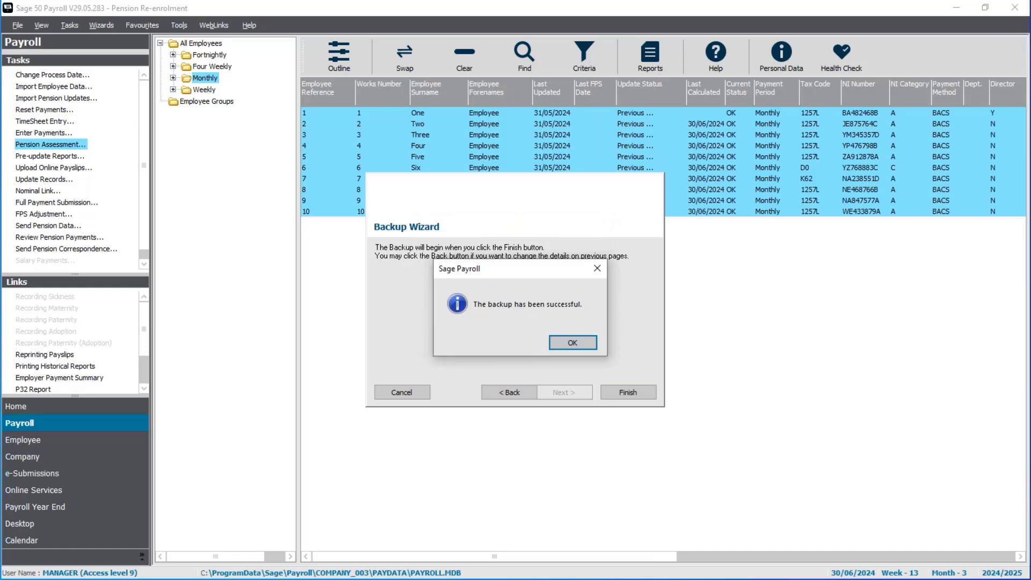
pyautogui.click(570, 344)
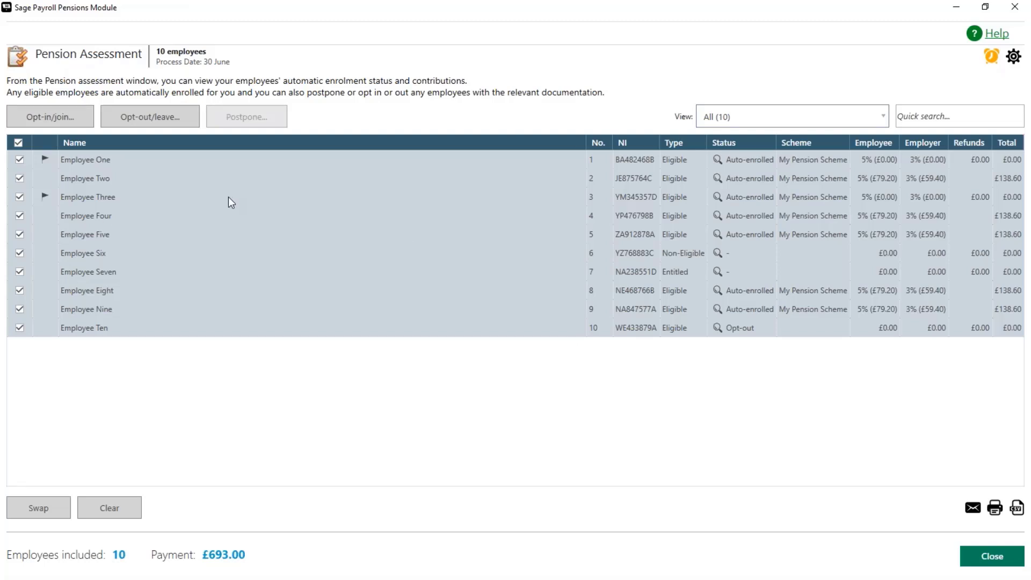
# - Inspect the flags for employees 1 and 3 and the status details for employees 1 and 10 in the assessment
pyautogui.moveTo(45, 160)
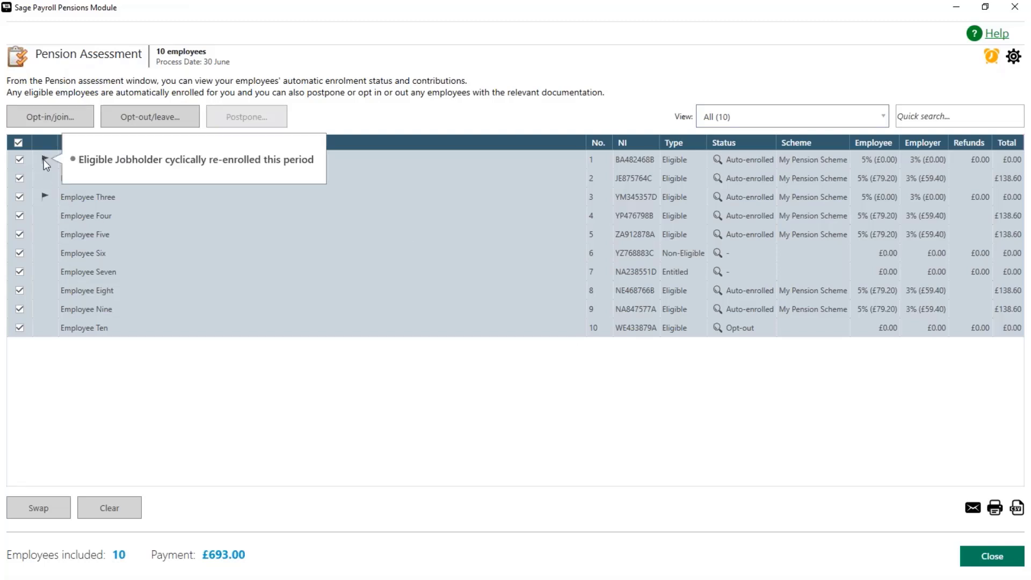
pyautogui.moveTo(47, 198)
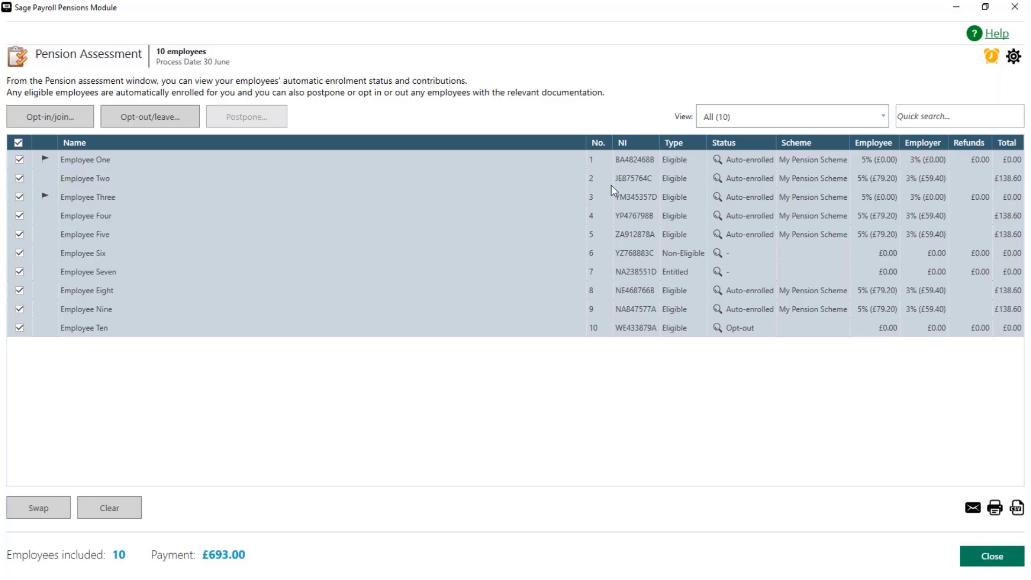
pyautogui.moveTo(720, 161)
pyautogui.moveTo(716, 332)
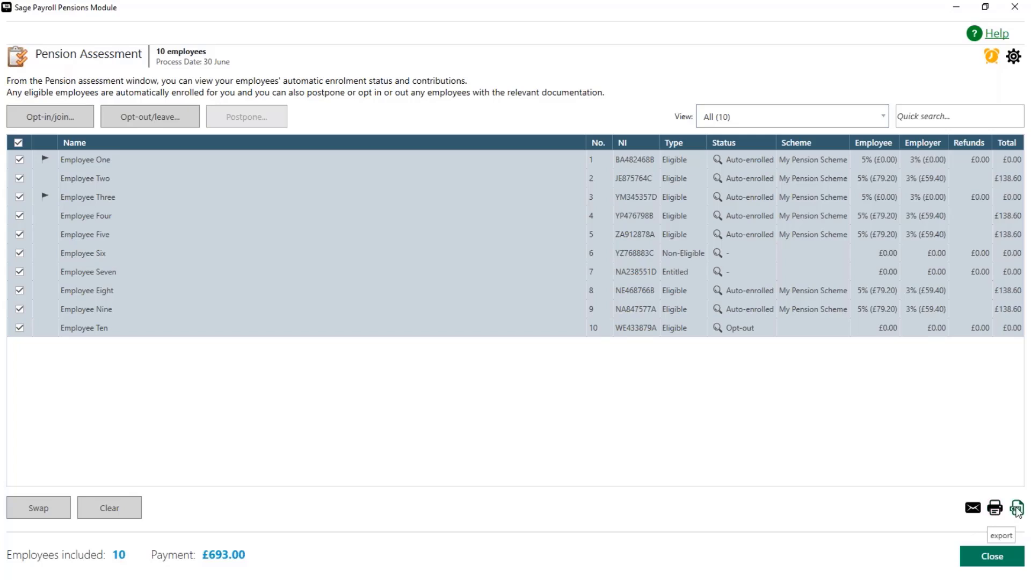
# - Review only the employees changed this period, restore the full list and close the pension assessment
pyautogui.click(796, 120)
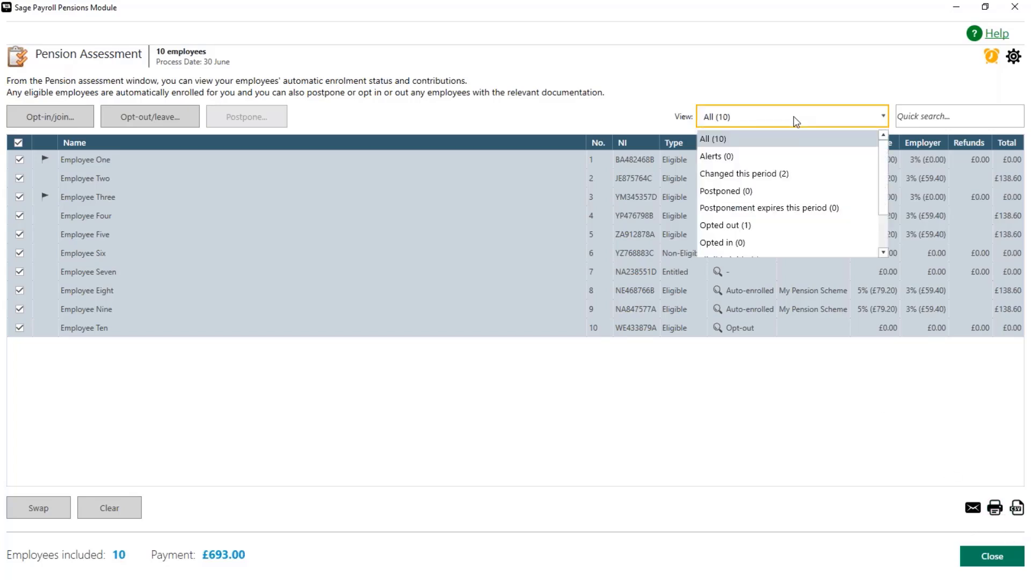
pyautogui.click(773, 173)
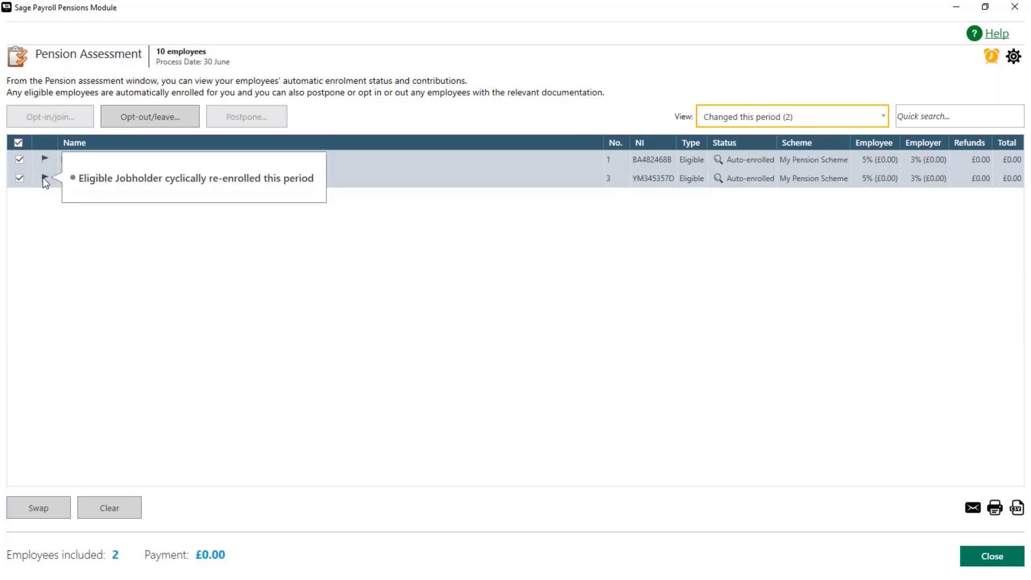
pyautogui.click(756, 118)
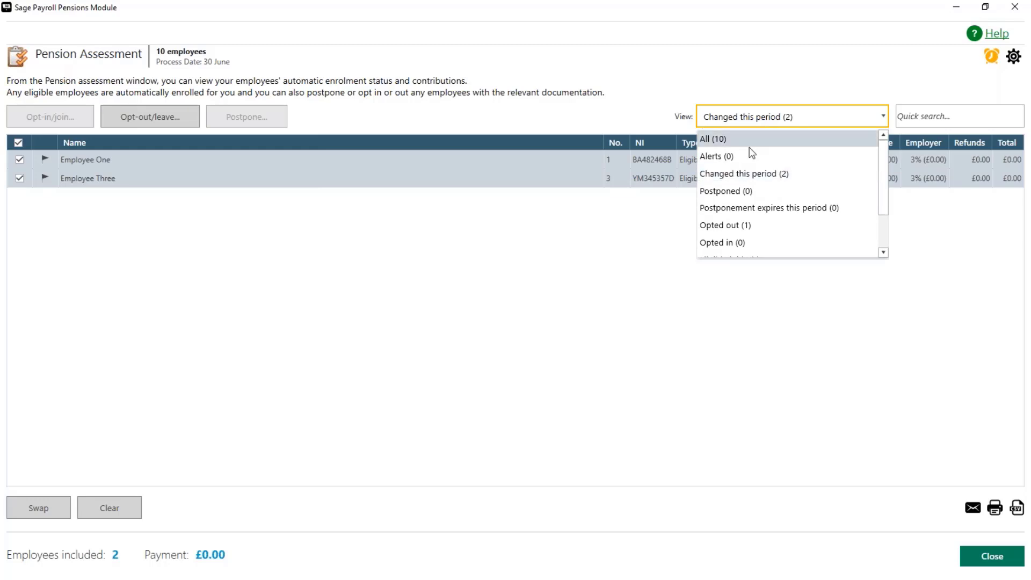
pyautogui.click(752, 140)
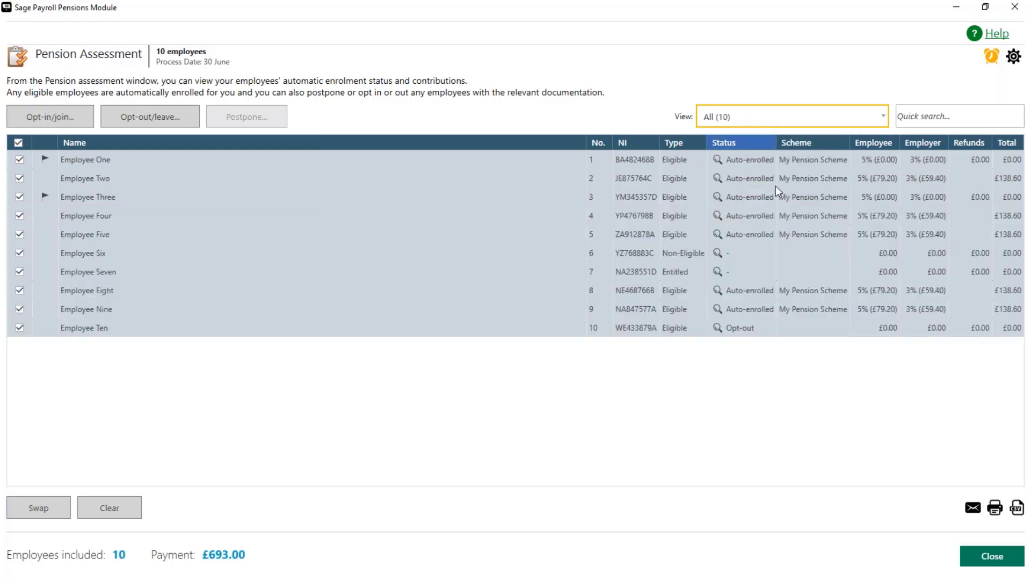
pyautogui.click(1009, 561)
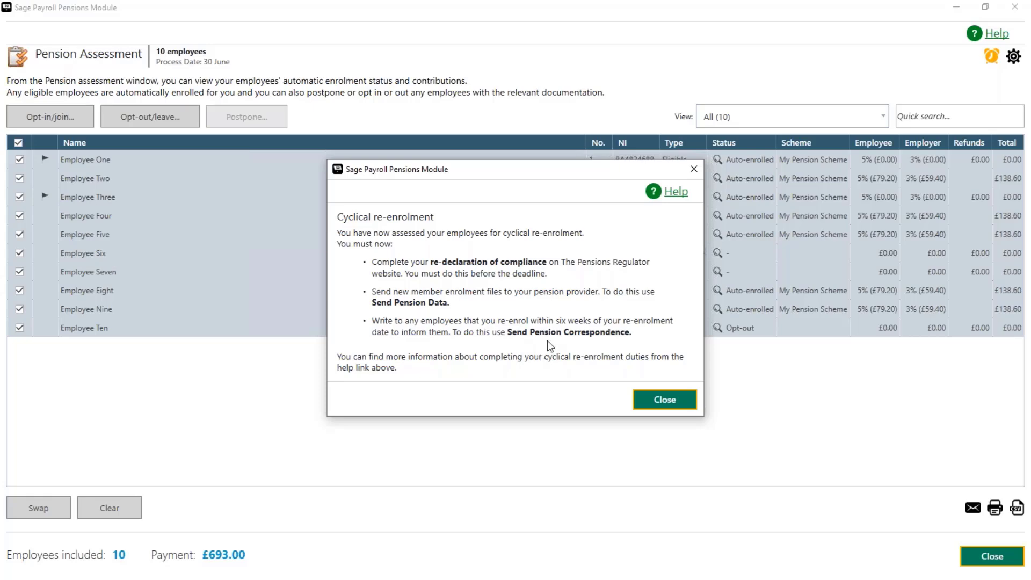
pyautogui.click(650, 400)
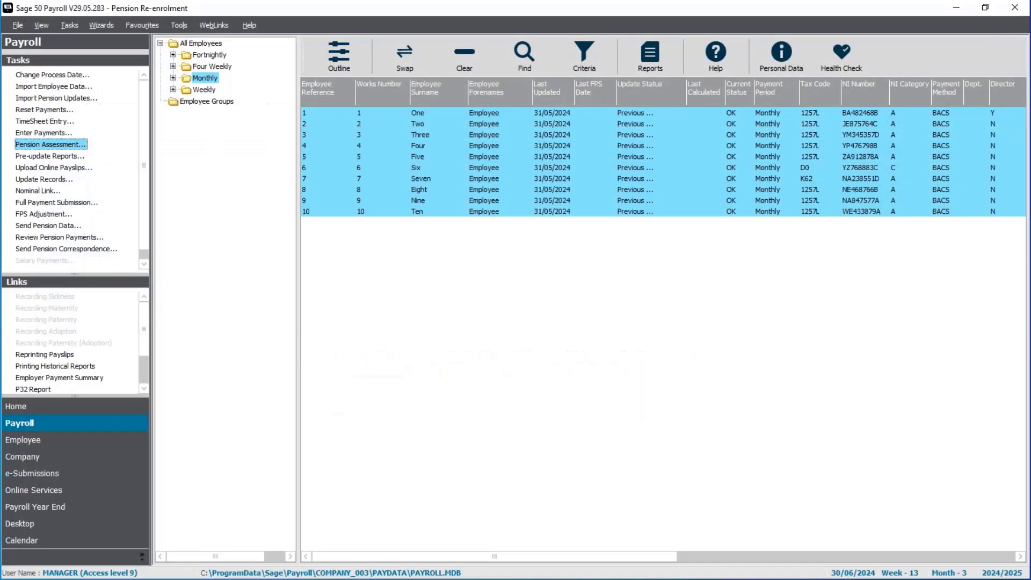
# - Clear the current selection and select only employees 1, 3 and 10 in the monthly employee list
pyautogui.click(466, 61)
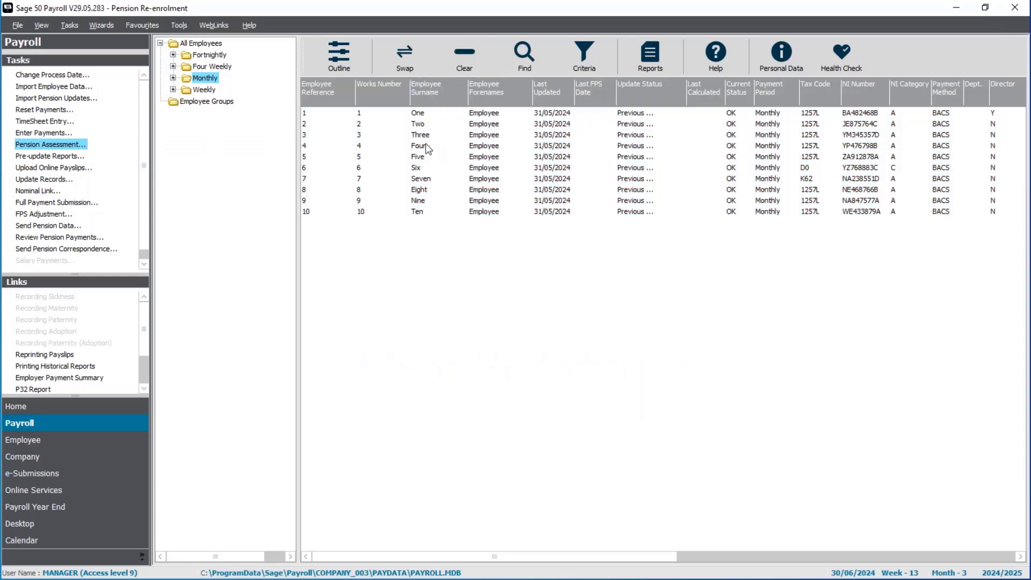
pyautogui.click(426, 114)
pyautogui.click(420, 138)
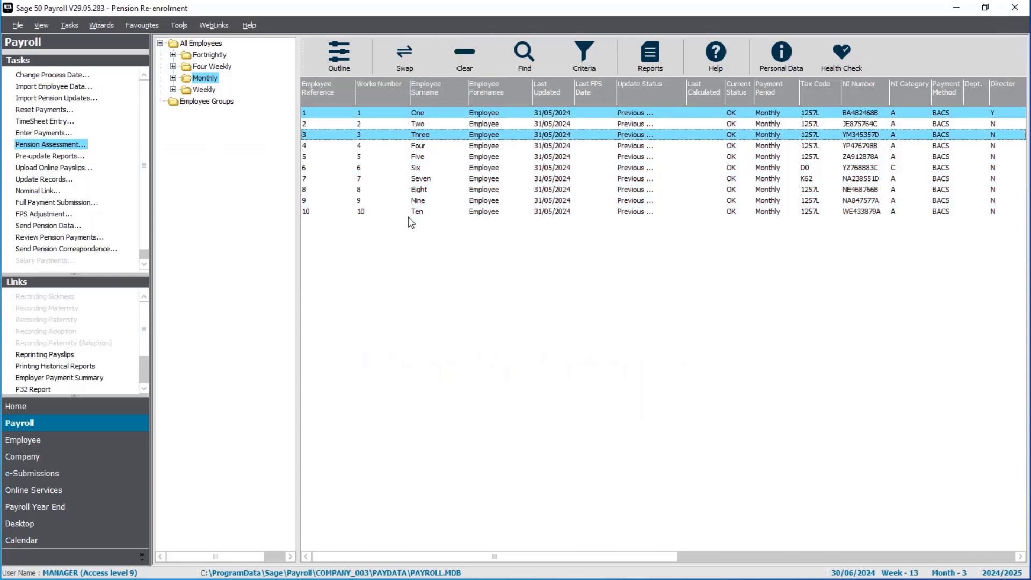
pyautogui.keyDown('ctrl'); pyautogui.click(409, 213); pyautogui.keyUp('ctrl')
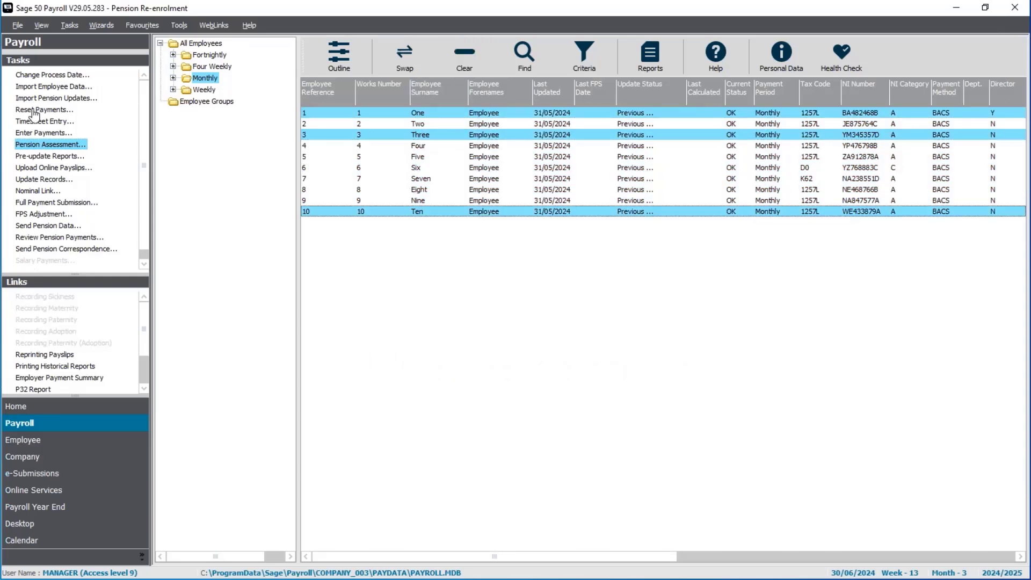
# - Inspect the pension status and the scheme membership dates in the record of employee 1
pyautogui.click(53, 440)
pyautogui.click(46, 75)
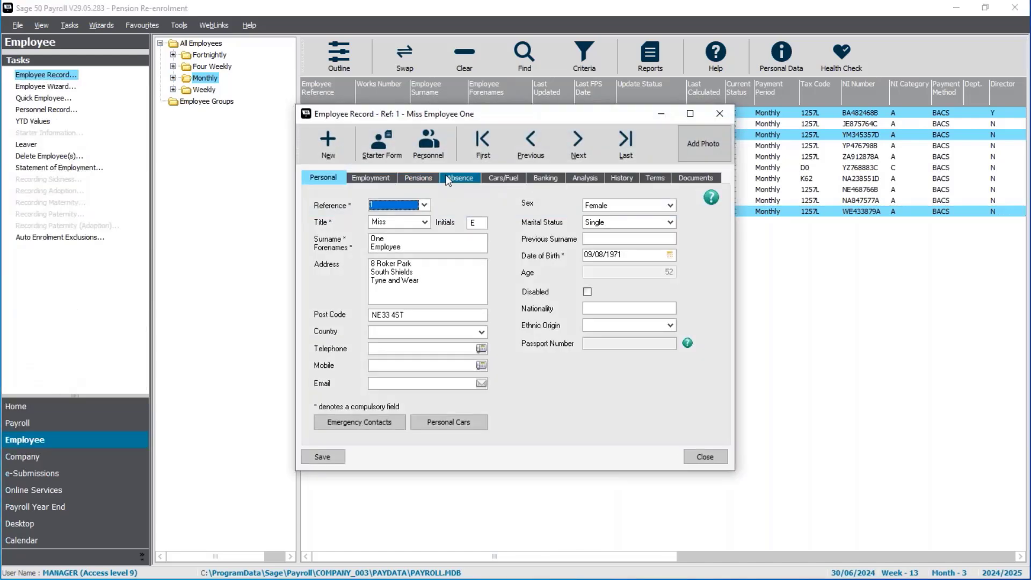
pyautogui.click(427, 176)
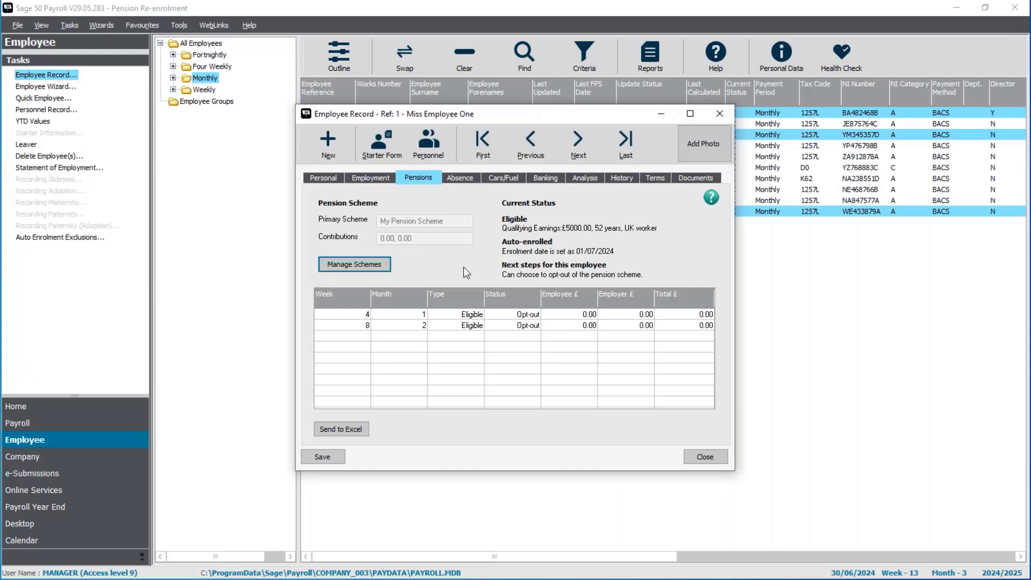
pyautogui.click(376, 265)
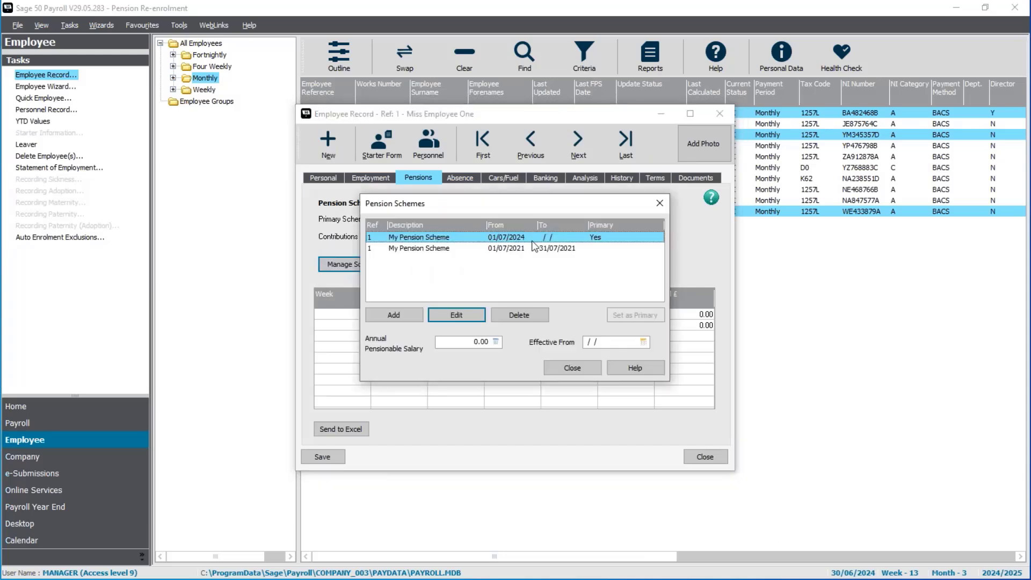
pyautogui.click(572, 368)
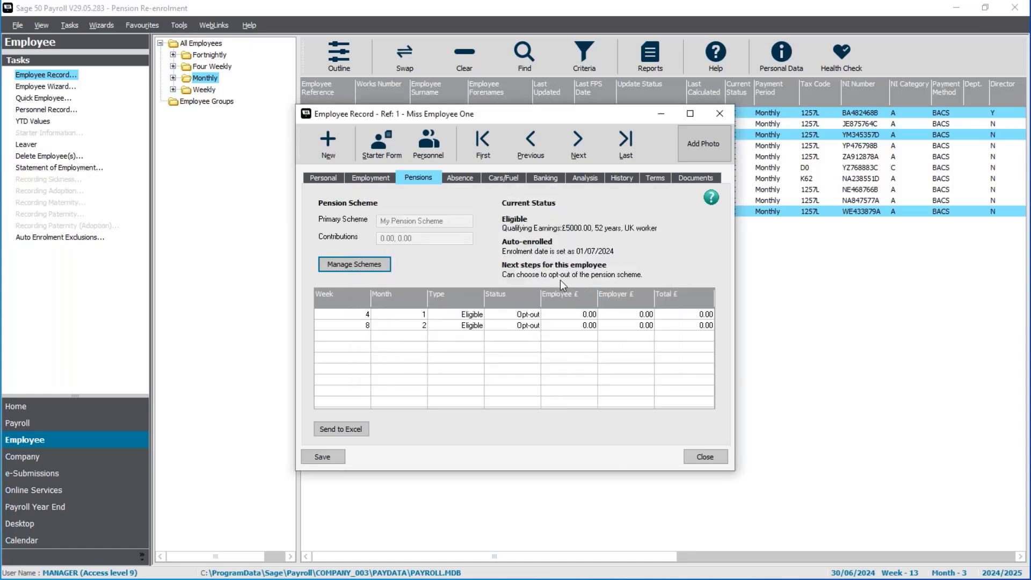
# - Check the pension status of employees 3 and 10 and employee 10's scheme dates, closing the employee record when finished
pyautogui.click(585, 141)
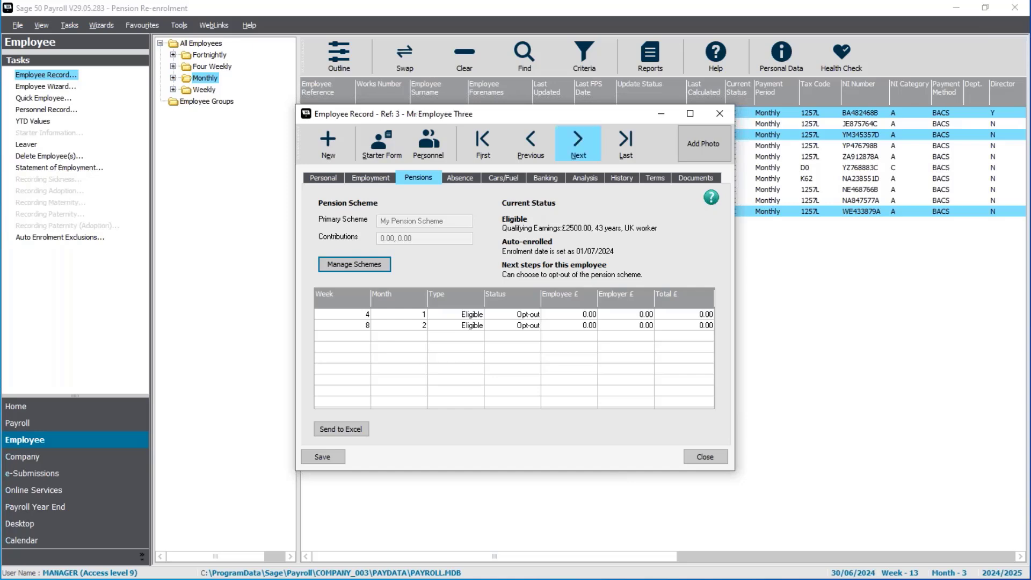
pyautogui.click(579, 137)
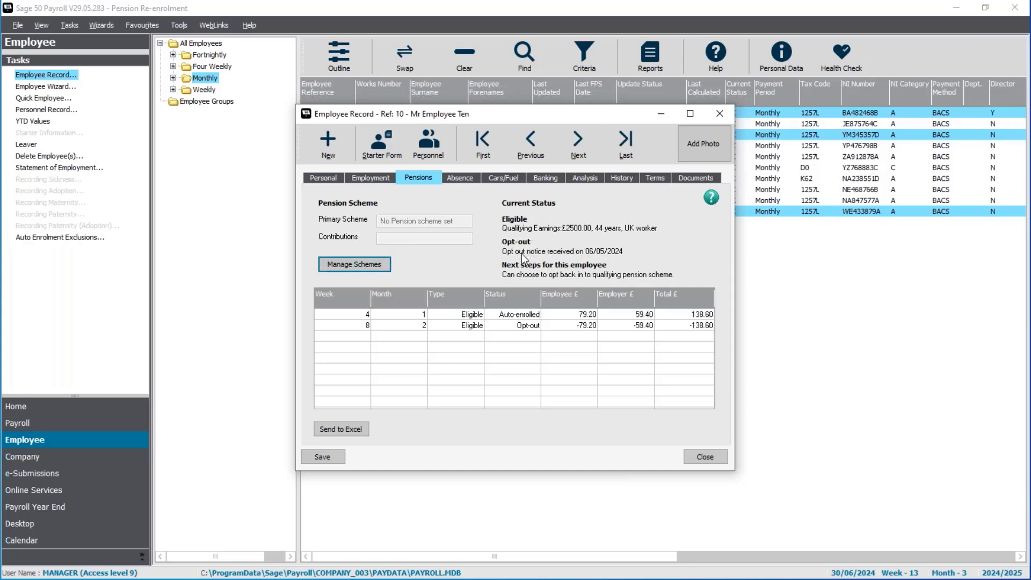
pyautogui.click(343, 264)
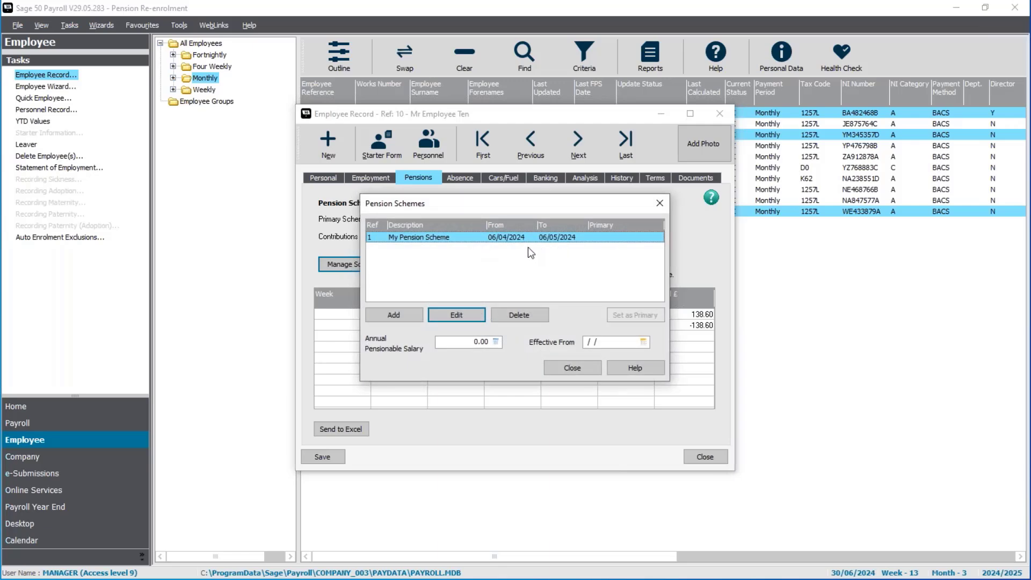
pyautogui.click(573, 367)
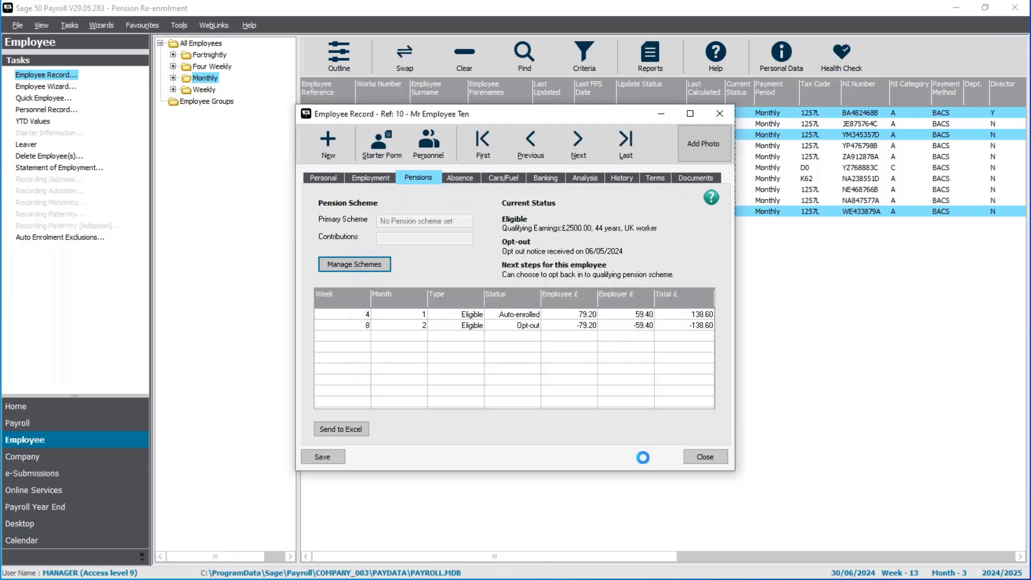
pyautogui.click(704, 457)
# - Clear the employee selection and open the Send Pension Correspondence task for payroll
pyautogui.click(463, 53)
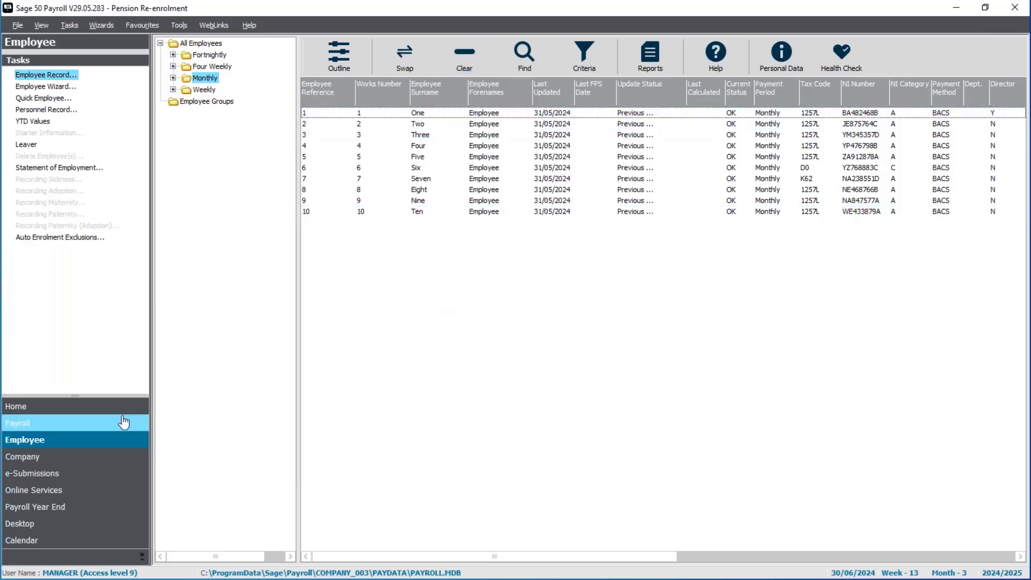
pyautogui.click(87, 423)
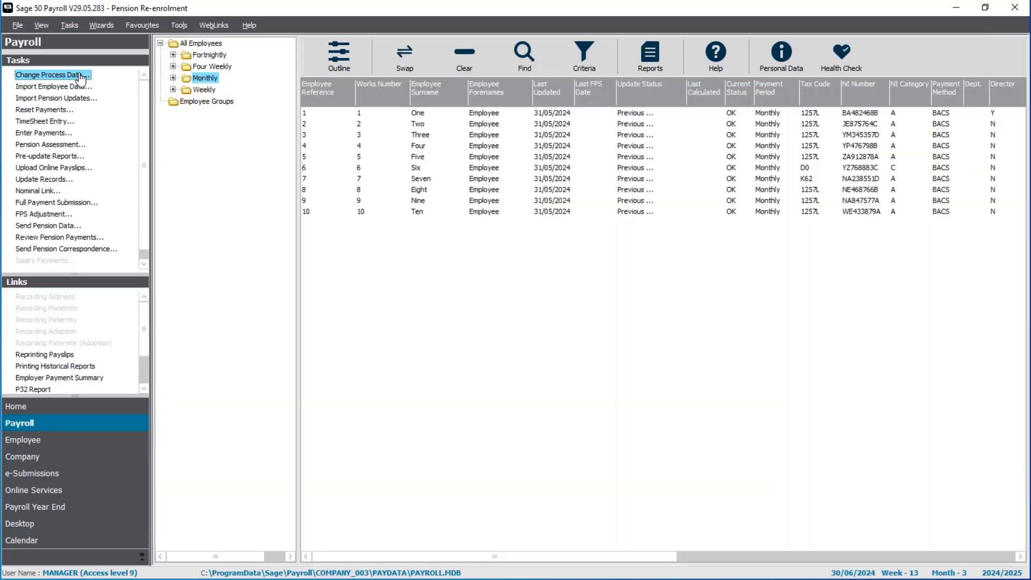
pyautogui.click(71, 250)
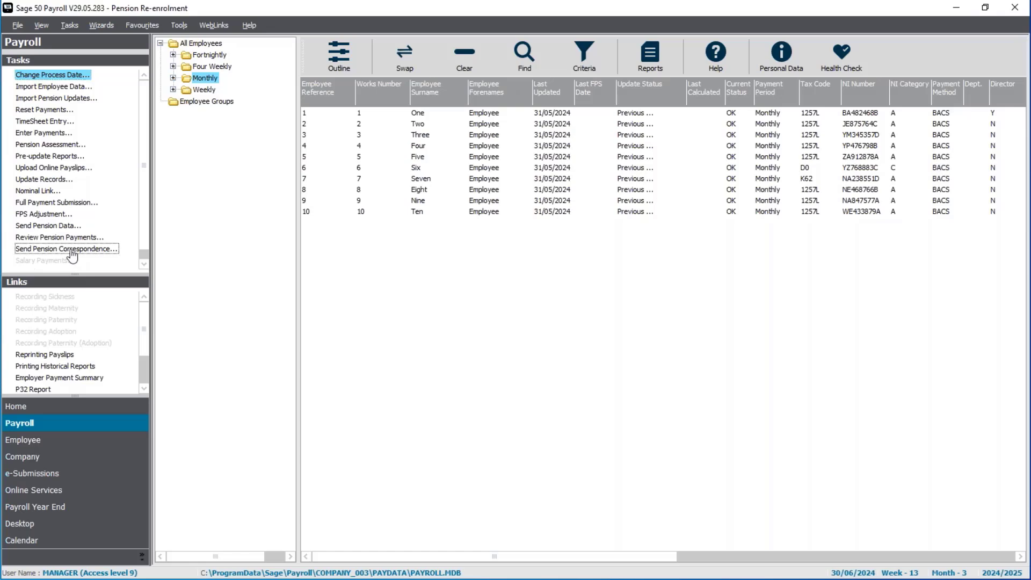
pyautogui.doubleClick(71, 251)
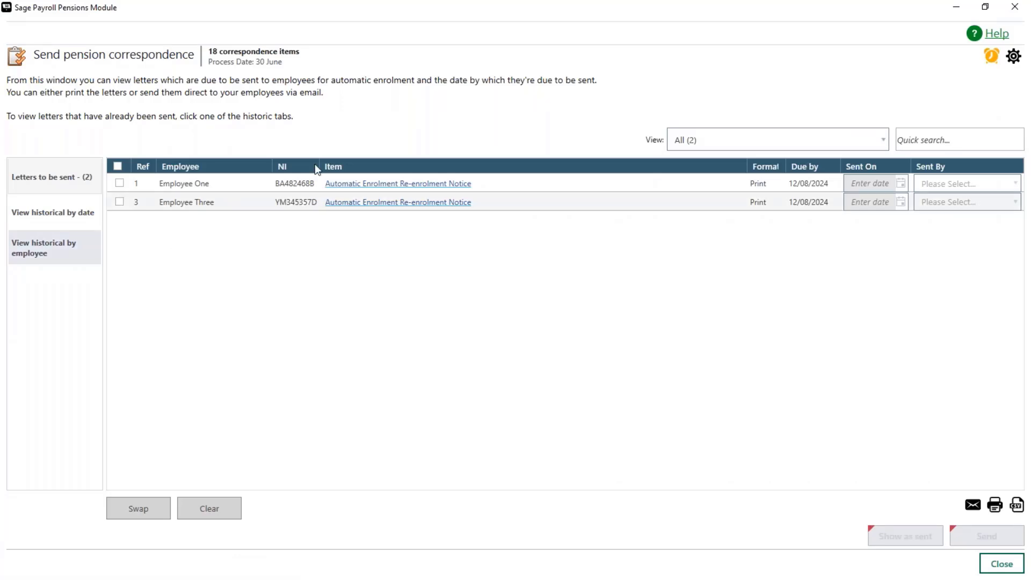
# - Preview employee 1's Automatic Enrolment Re-enrolment Notice, read through both pages and close the preview
pyautogui.click(363, 188)
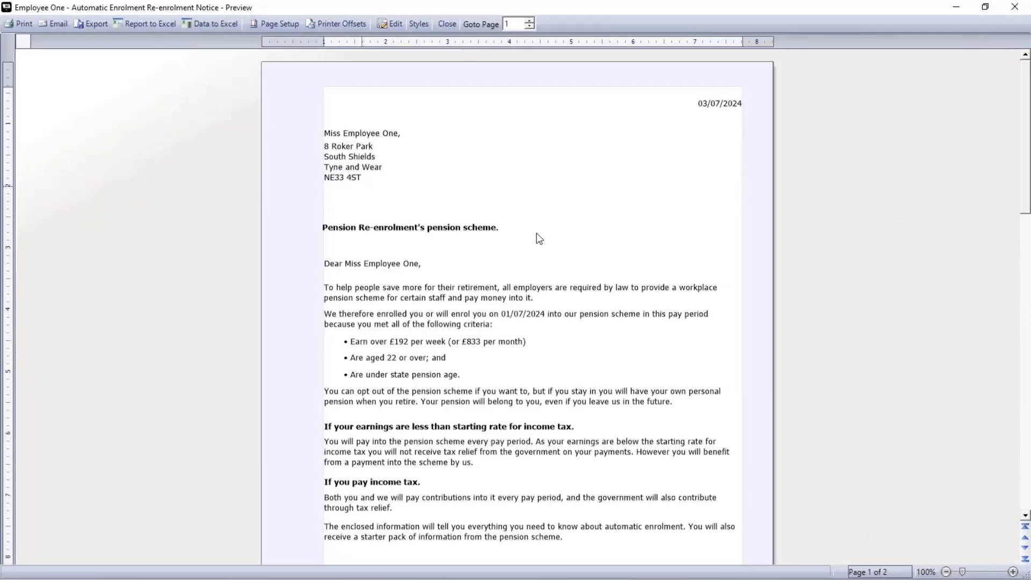
pyautogui.scroll(-3, 539, 239)
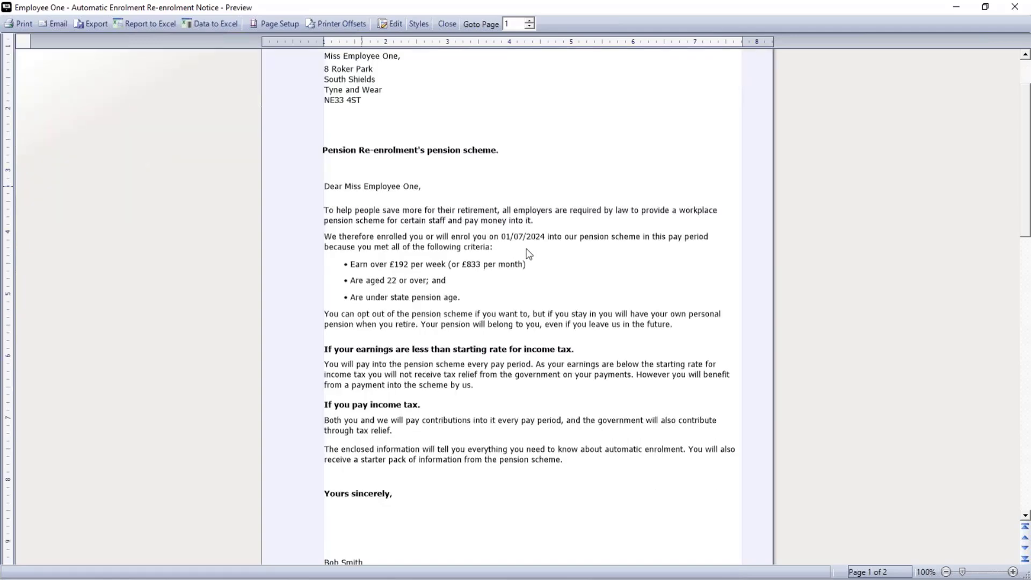
pyautogui.scroll(-9, 540, 252)
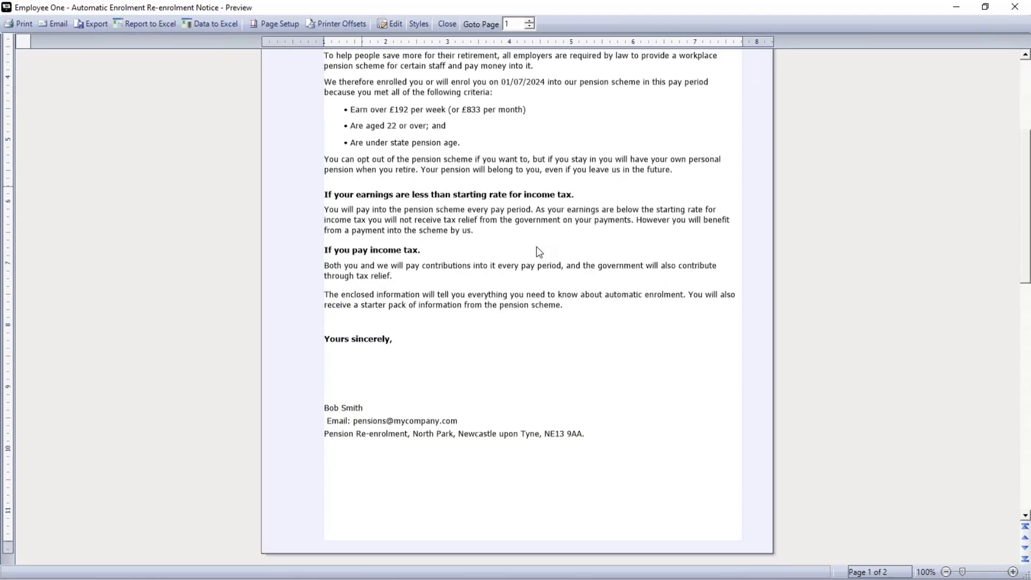
pyautogui.scroll(-9, 539, 252)
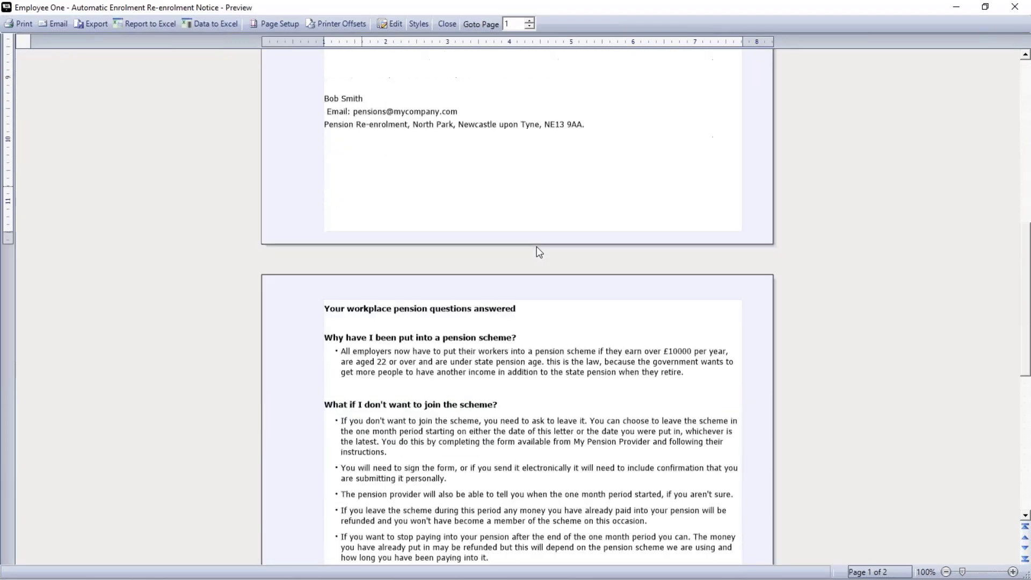
pyautogui.scroll(-6, 515, 359)
pyautogui.scroll(-11, 515, 359)
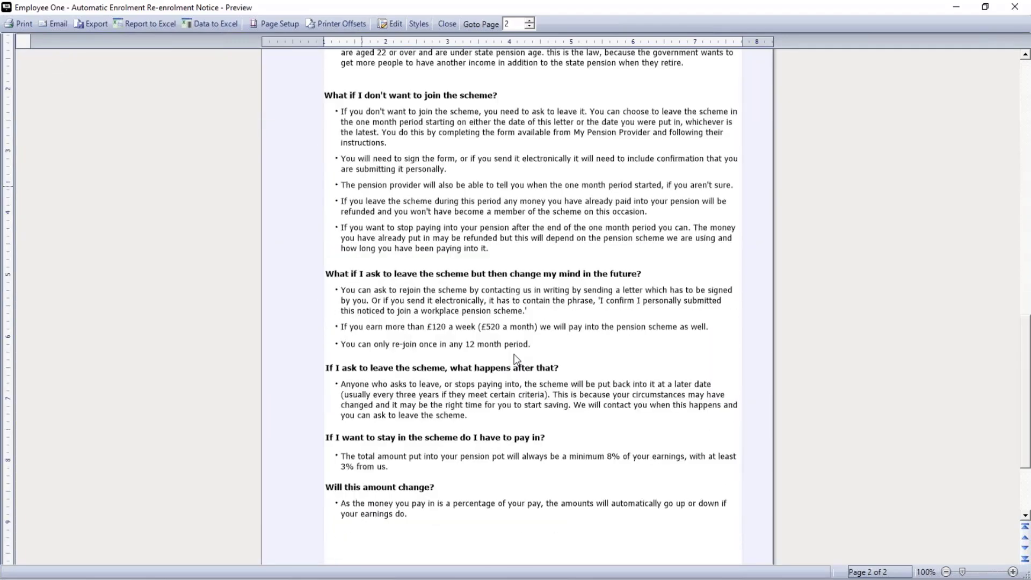
pyautogui.scroll(20, 514, 353)
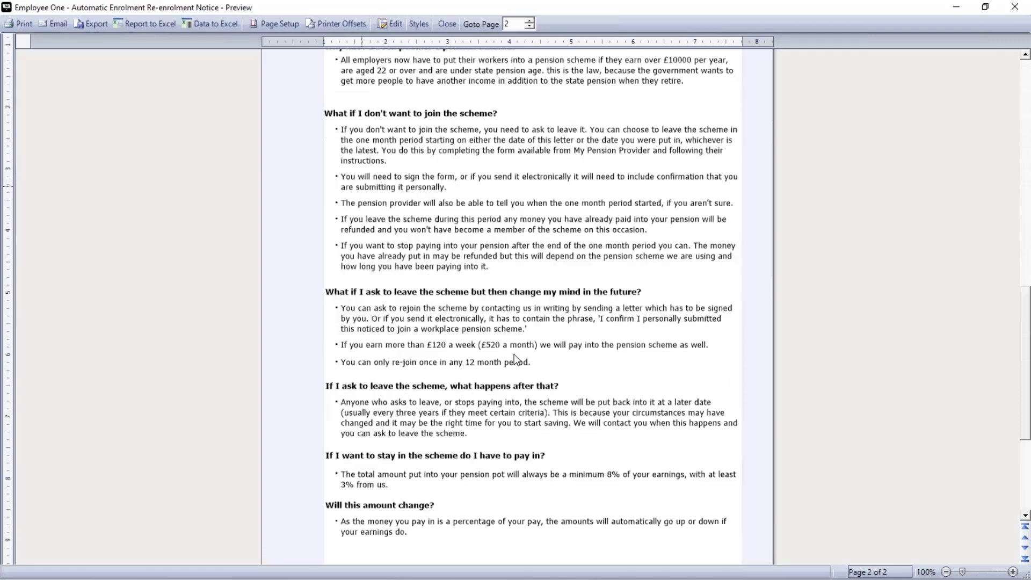
pyautogui.scroll(6, 495, 246)
pyautogui.click(441, 24)
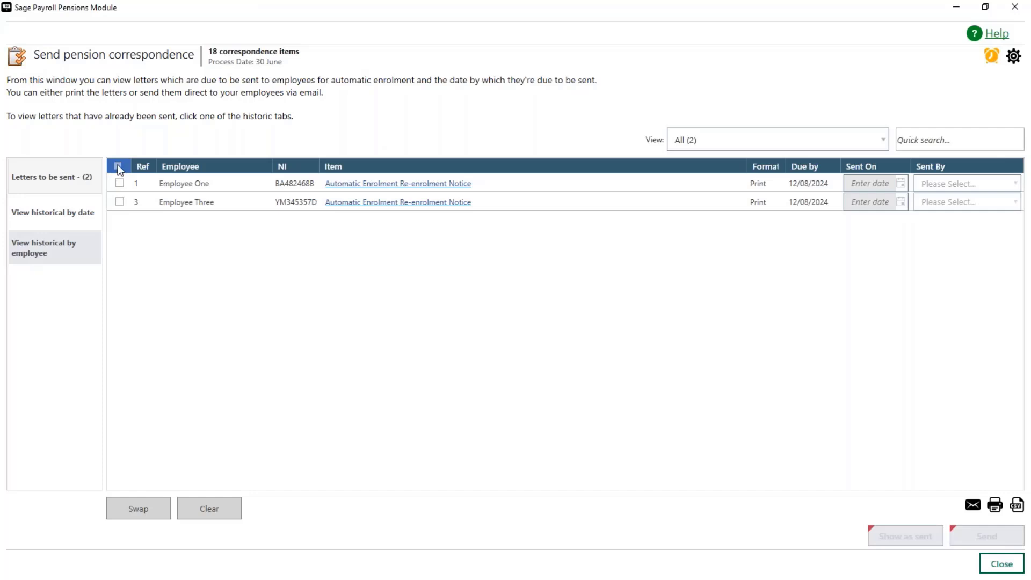
# - Select both re-enrolment notices and set who they are sent by to User for all of them
pyautogui.click(119, 166)
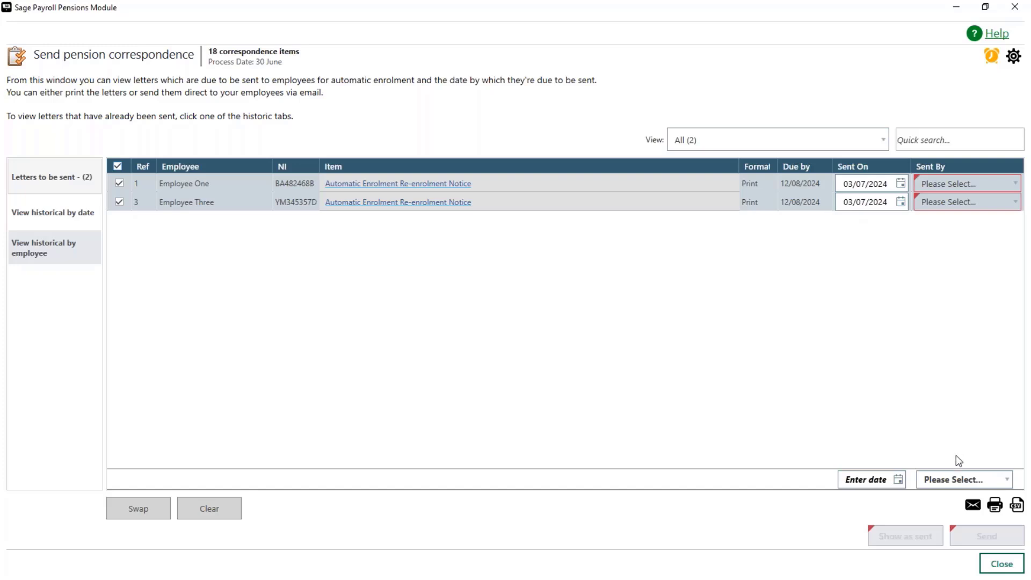
pyautogui.click(950, 481)
pyautogui.click(940, 518)
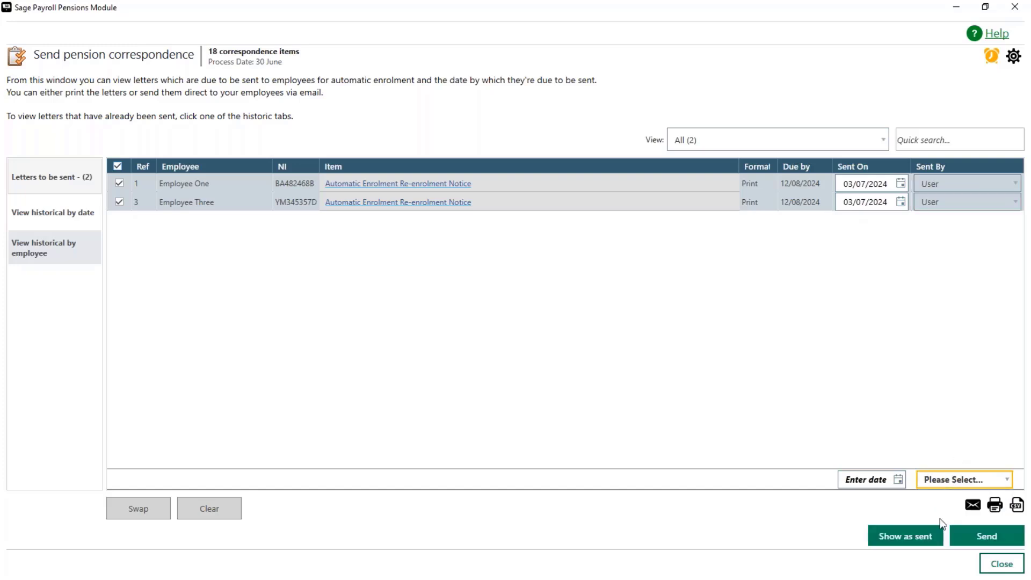
# - Send the selected letters using their specified format without duplicates, cancelling the actual printout, and acknowledge the result
pyautogui.click(986, 537)
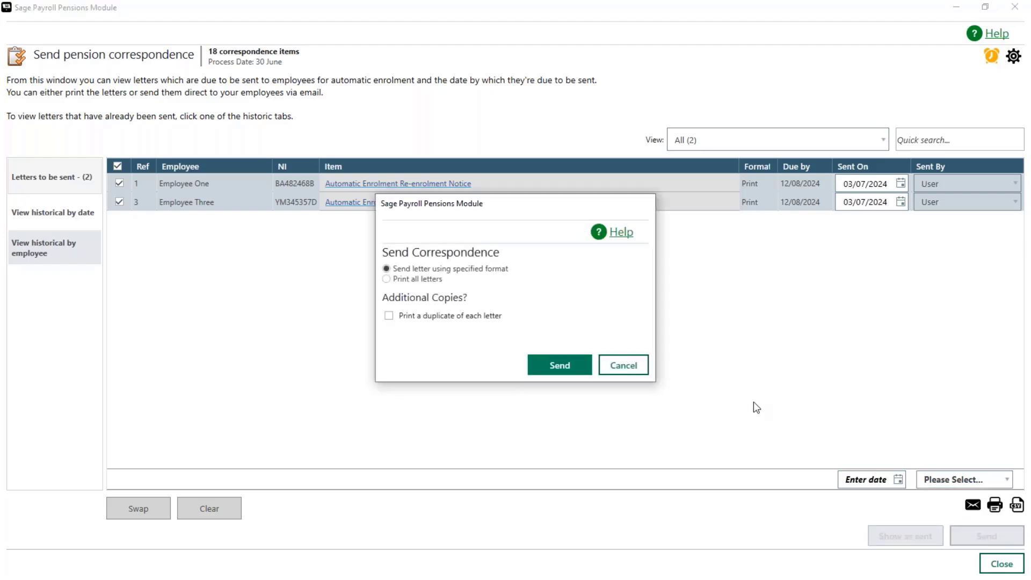
pyautogui.click(542, 367)
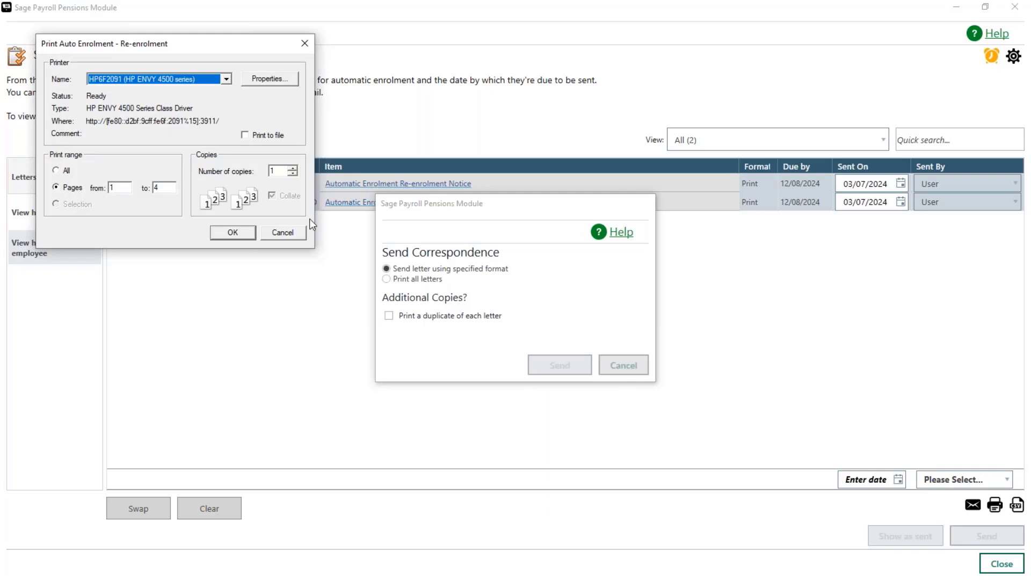
pyautogui.click(281, 233)
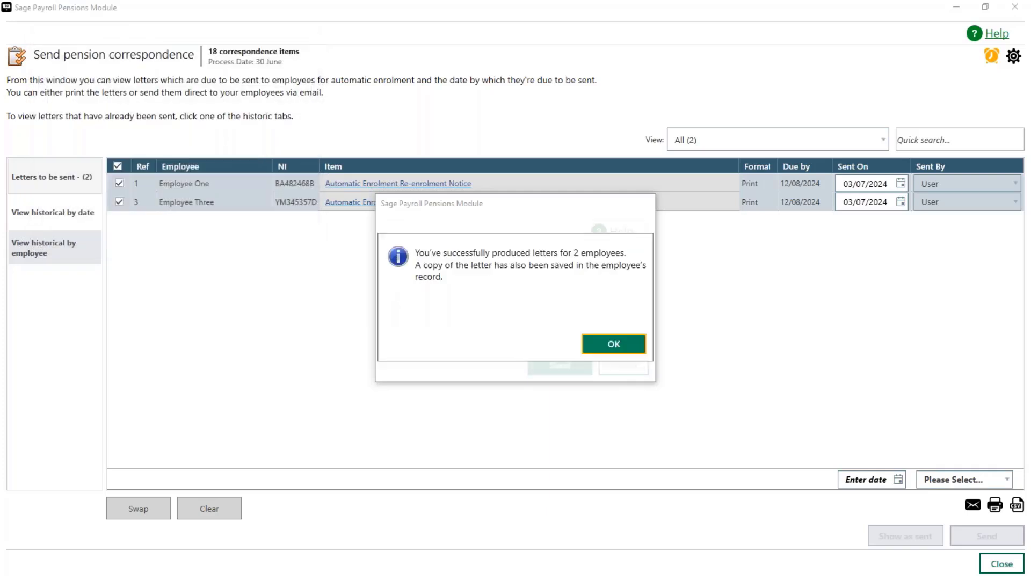
pyautogui.click(617, 345)
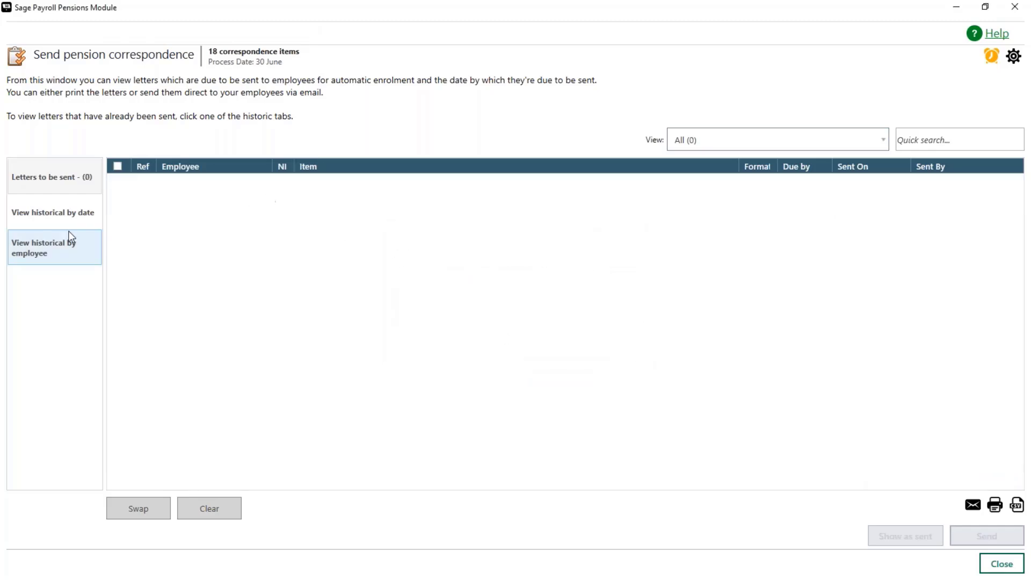
# - View the history of sent pension letters by date
pyautogui.click(53, 209)
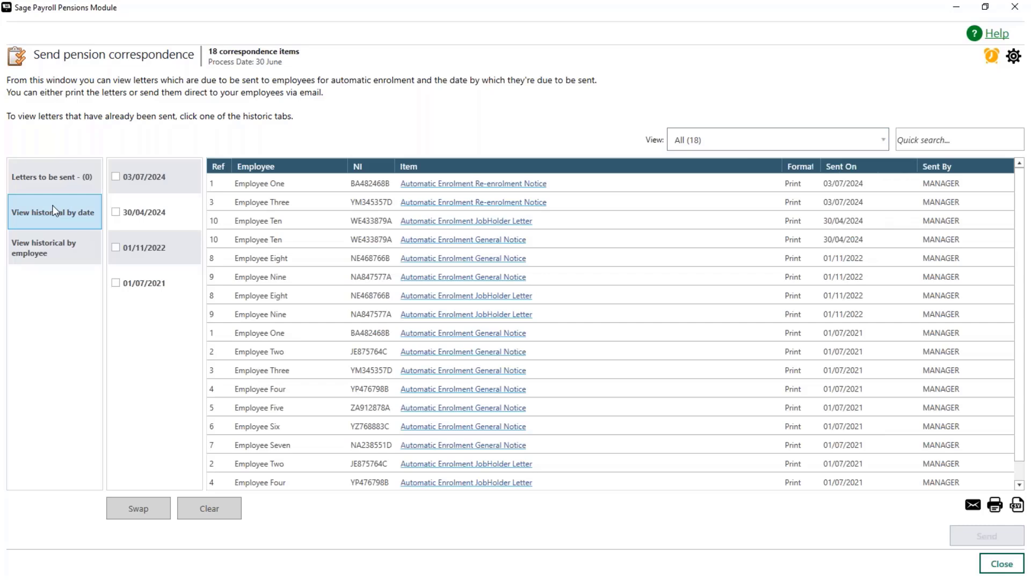
# - Filter the sent pension letter history to show only Re-enrolment Letters, review the list and close the correspondence window
pyautogui.click(843, 137)
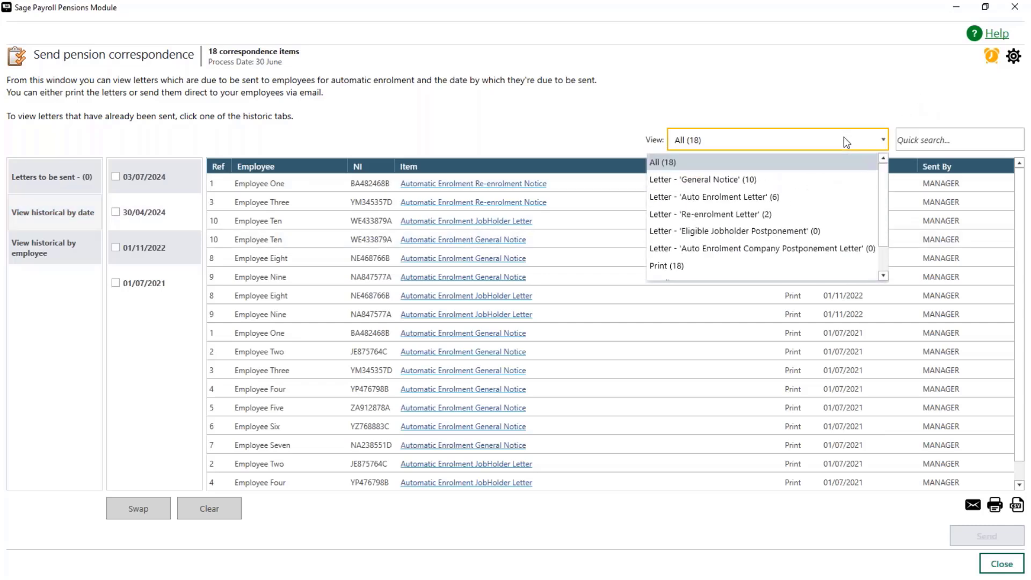
pyautogui.click(708, 215)
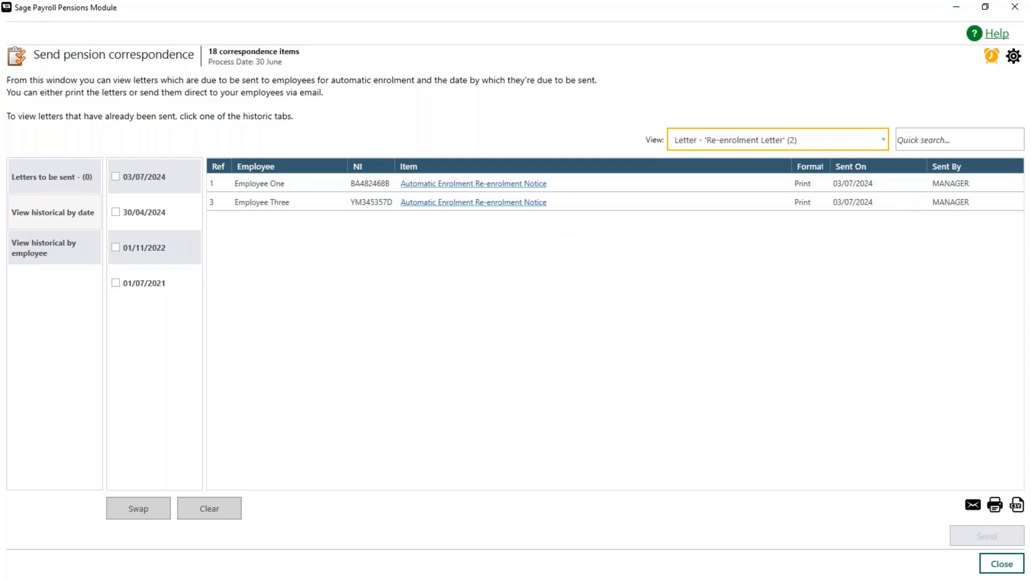
pyautogui.click(1001, 563)
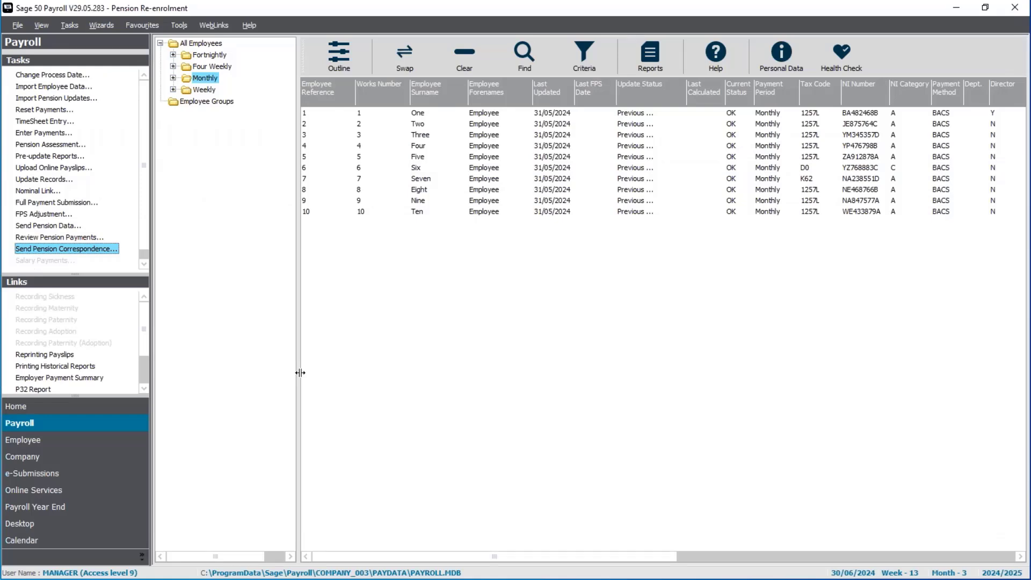
# - Confirm the process date as 30/06/2024 and update the records for all monthly employees, accepting the pre-update prompts
pyautogui.click(53, 75)
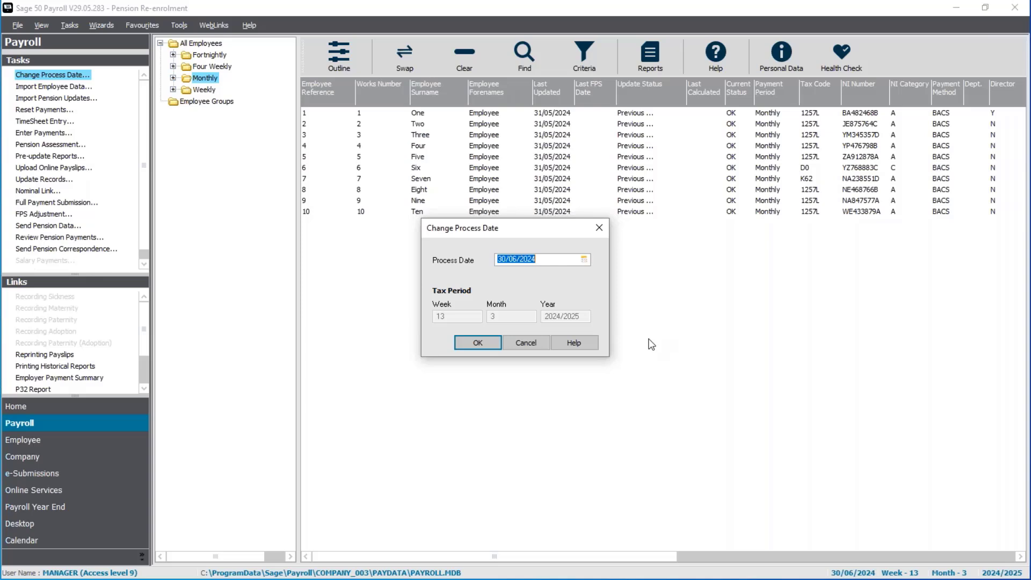
pyautogui.click(490, 346)
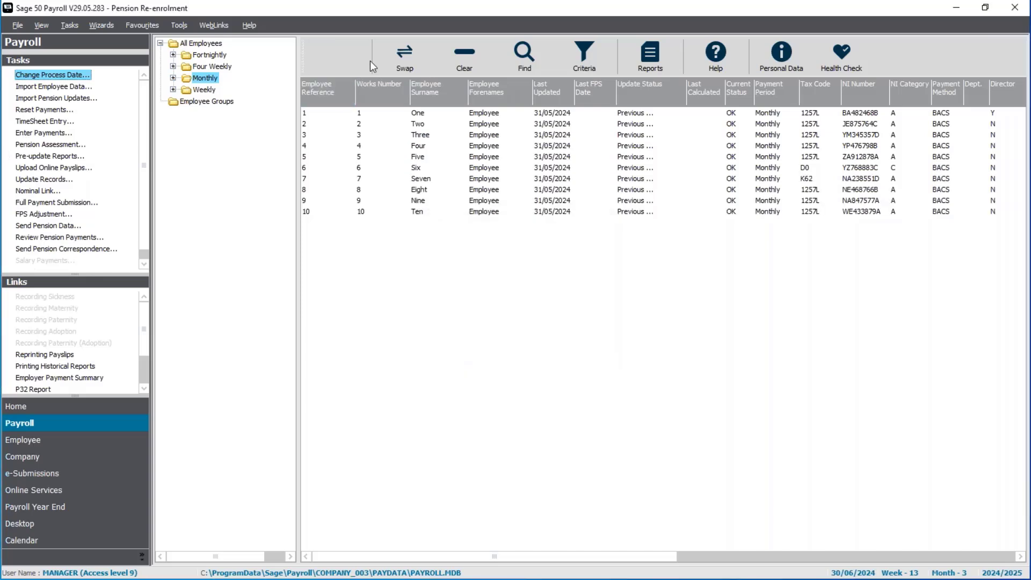
pyautogui.click(45, 179)
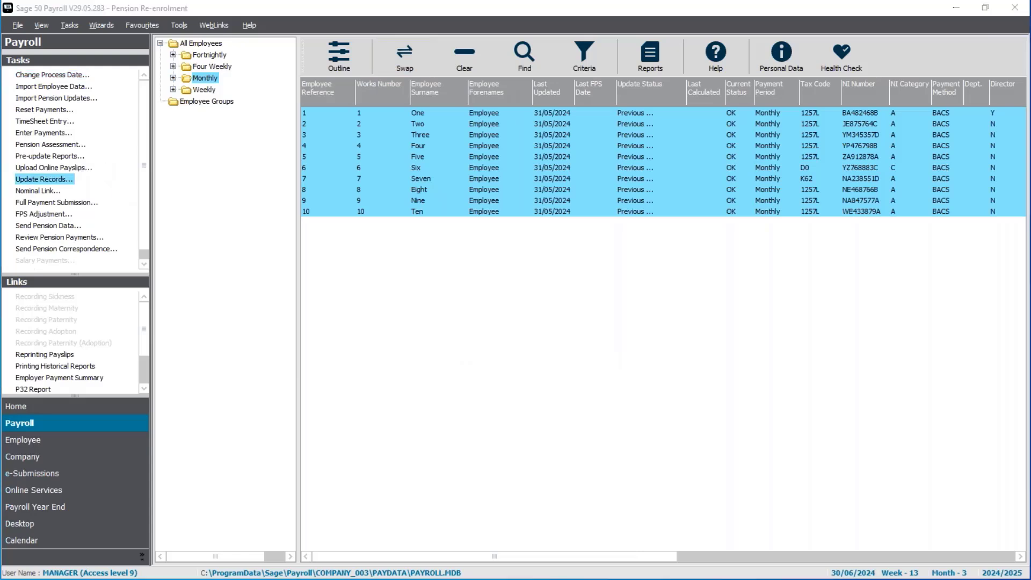
pyautogui.click(564, 348)
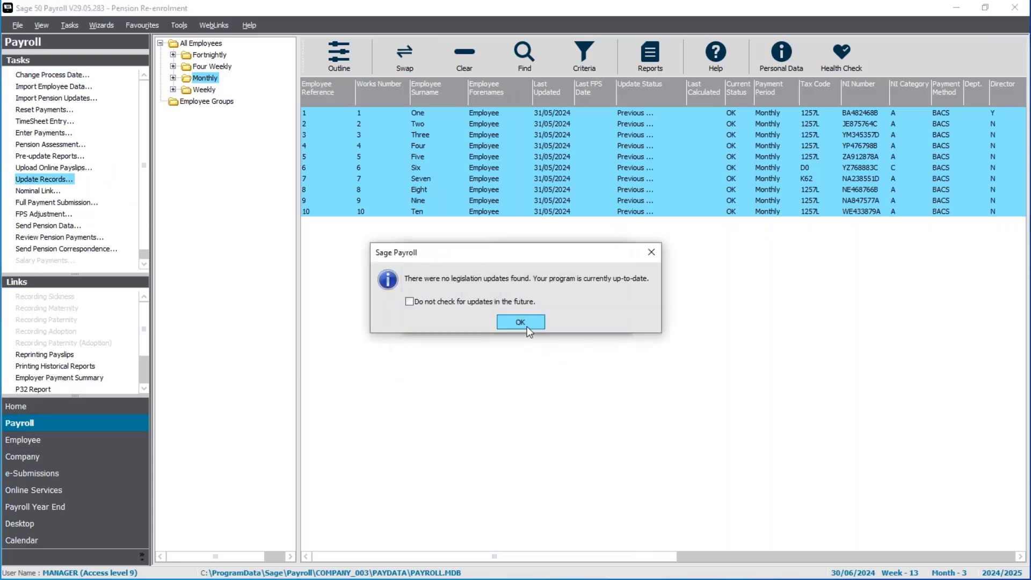
pyautogui.click(525, 325)
pyautogui.click(570, 369)
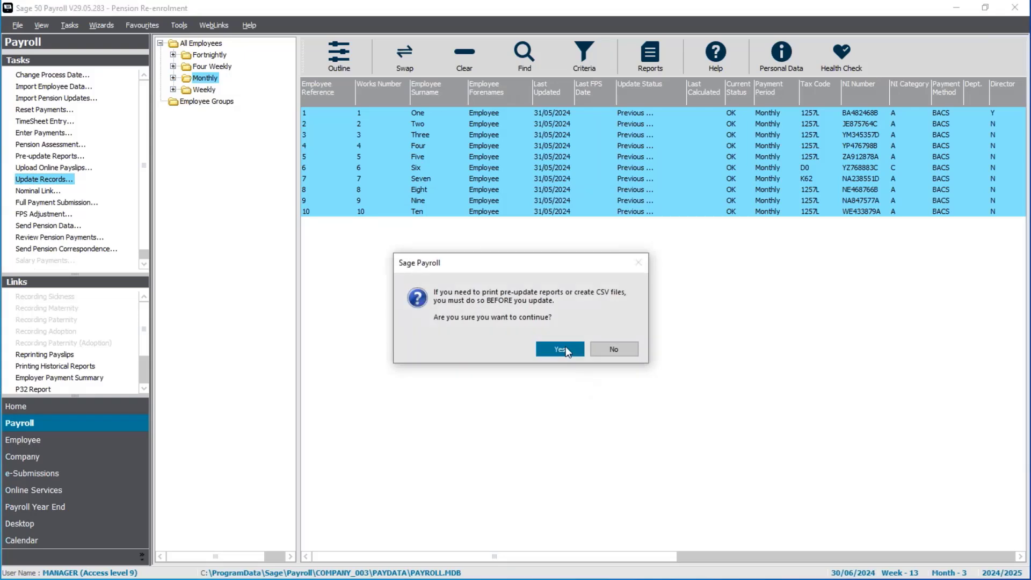
pyautogui.click(565, 348)
pyautogui.click(569, 391)
pyautogui.click(569, 391)
pyautogui.click(570, 390)
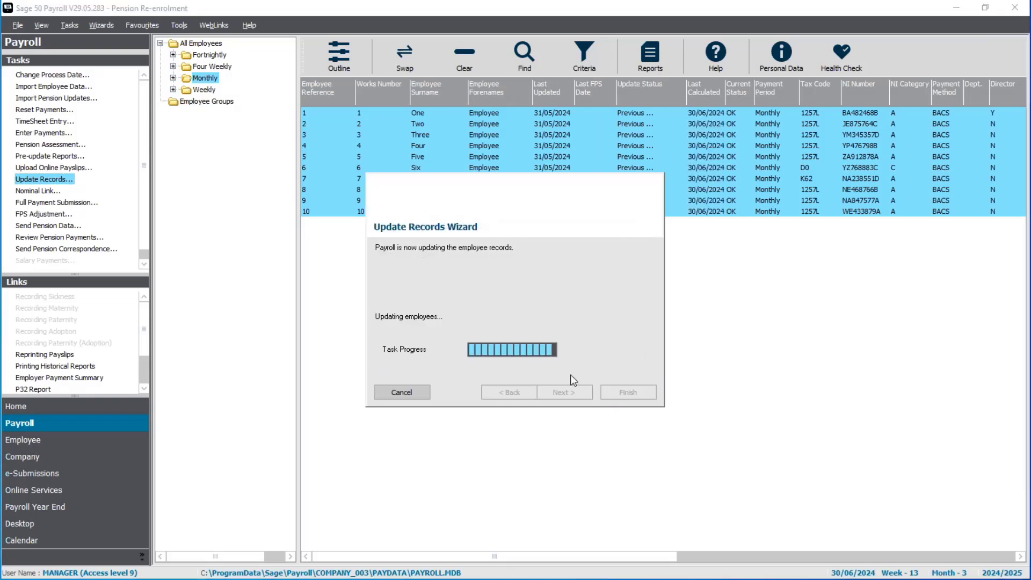
pyautogui.click(622, 348)
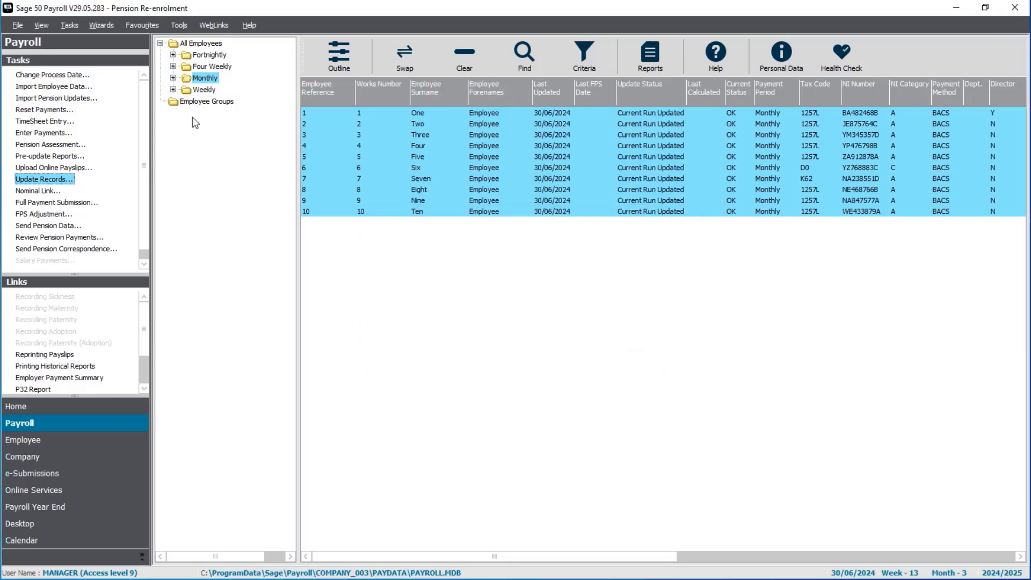
# - Move the payroll process date forward to 31/07/2024
pyautogui.click(85, 78)
pyautogui.click(584, 259)
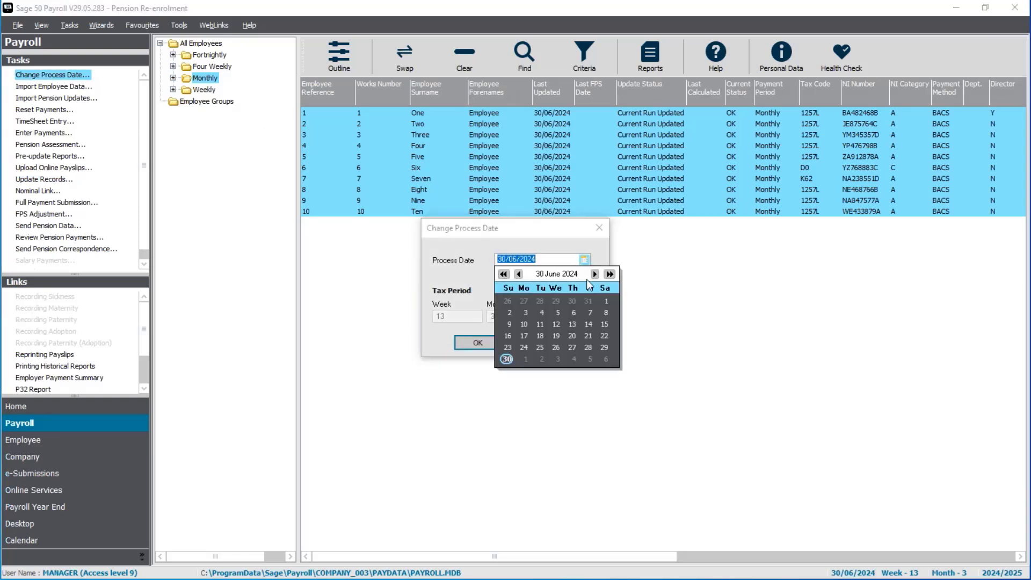
pyautogui.click(595, 275)
pyautogui.click(553, 347)
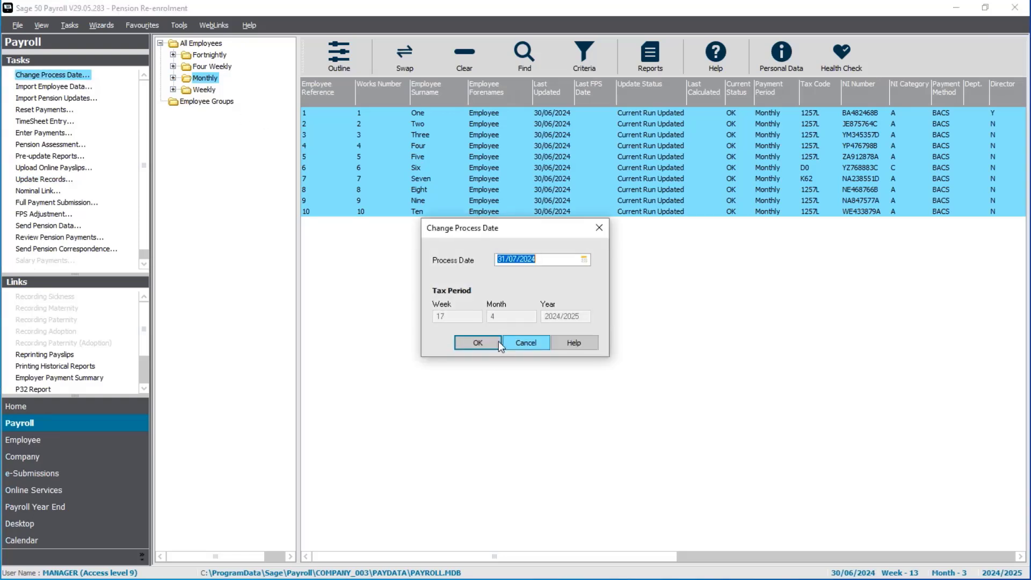
pyautogui.click(477, 343)
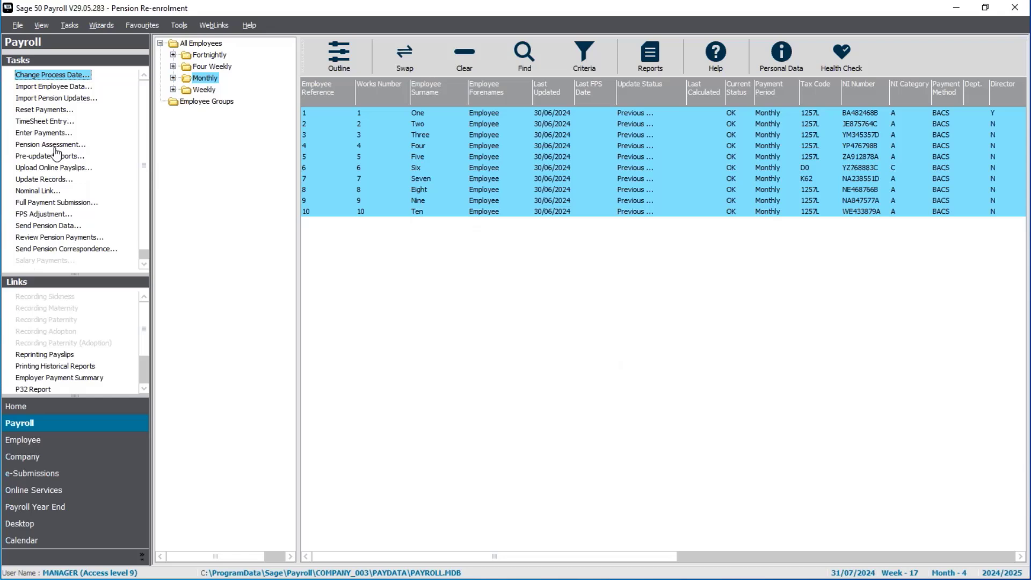
# - Run the Pension Assessment for all selected employees without a backup and inspect the enrolment status details of employees 1 and 3
pyautogui.click(54, 145)
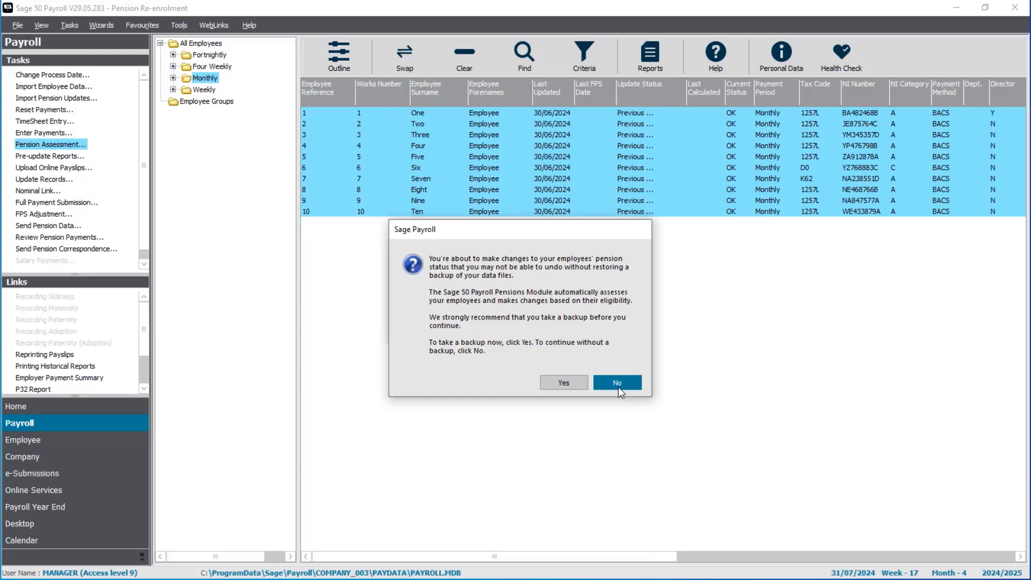
pyautogui.click(617, 387)
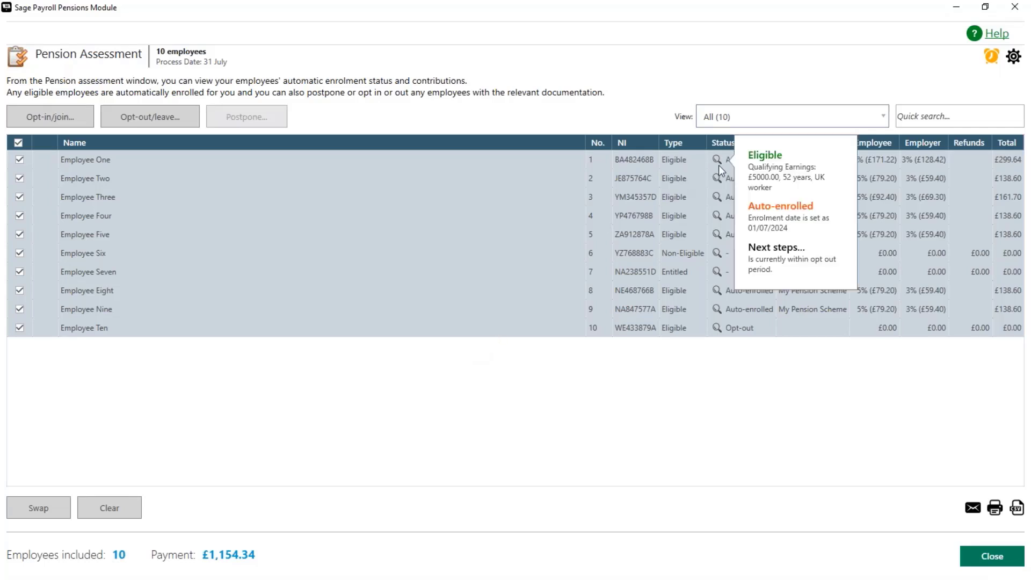
pyautogui.moveTo(720, 198)
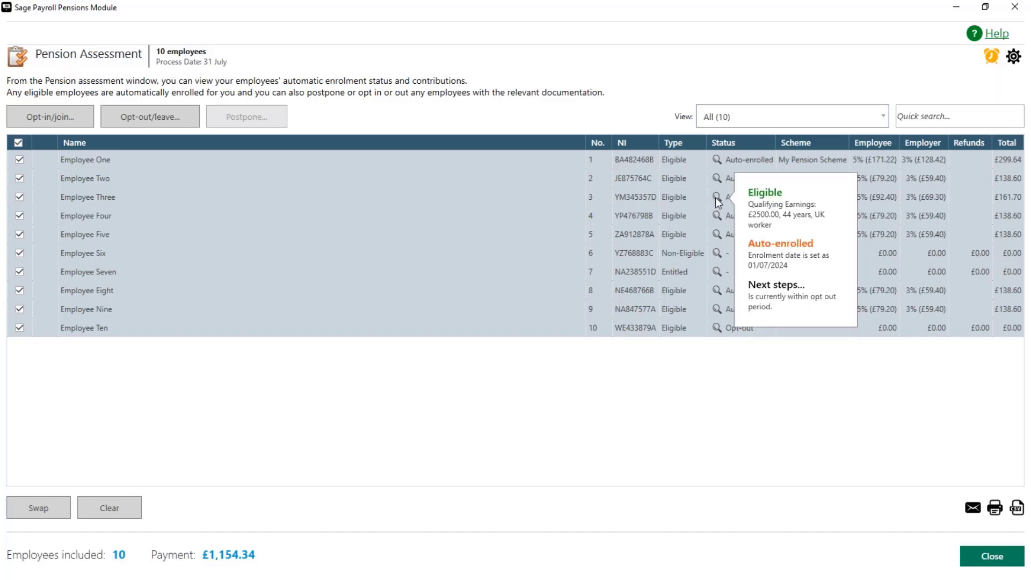
pyautogui.moveTo(716, 182)
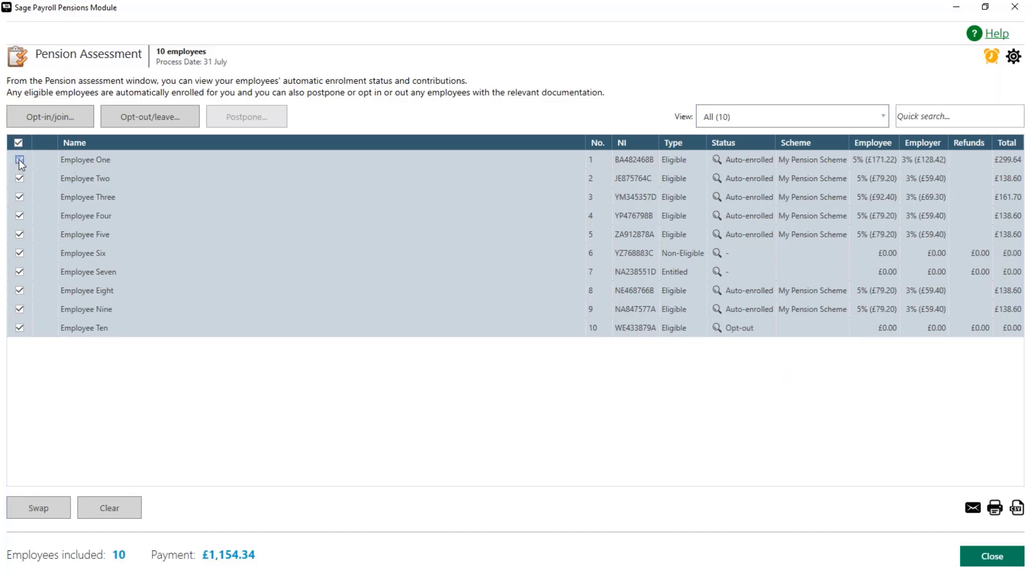
# - Select only employee 3 in the Pension Assessment to examine the opt-out/leave option, and close the assessment
pyautogui.click(19, 143)
pyautogui.click(19, 197)
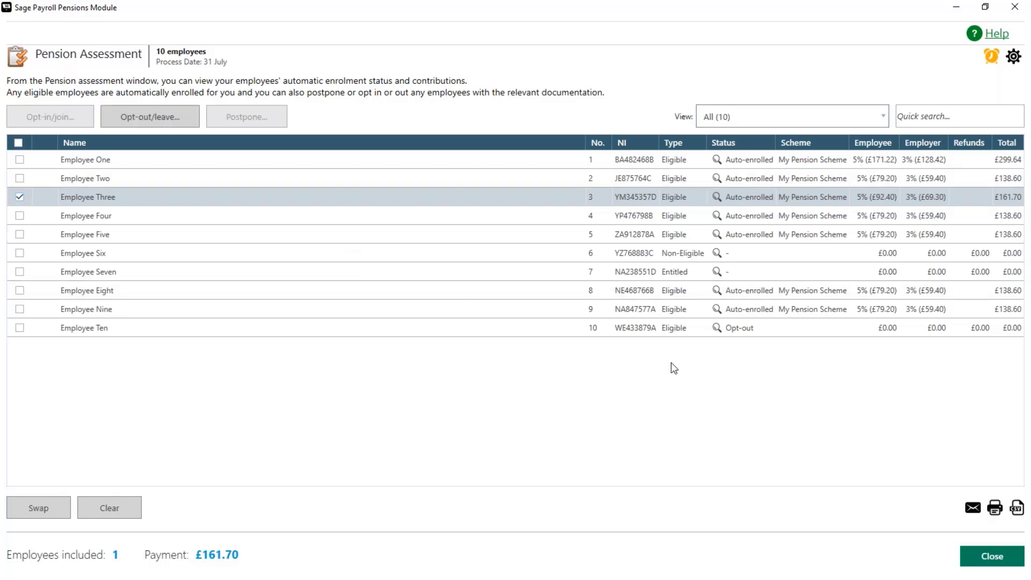
pyautogui.click(1002, 557)
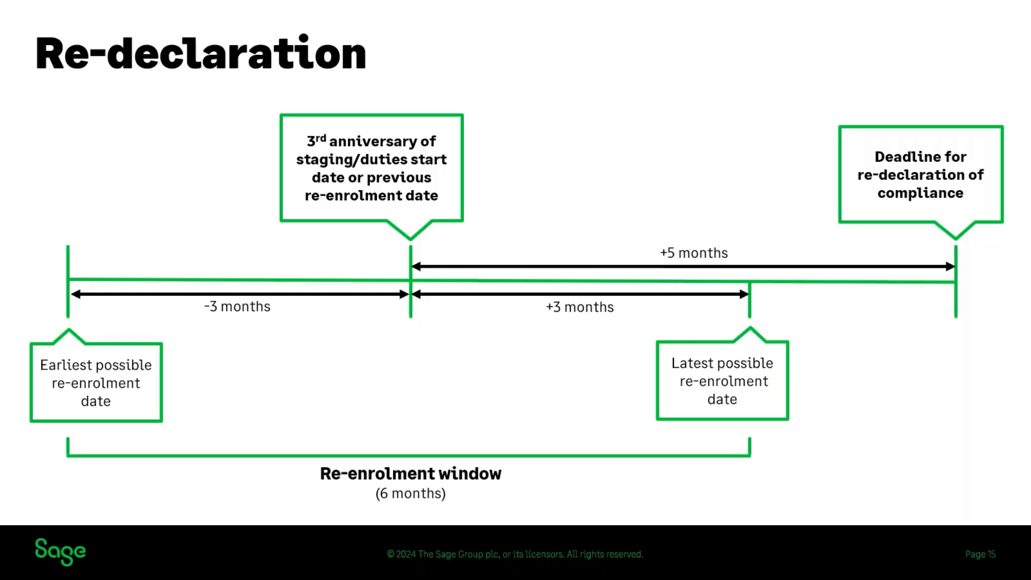
pyautogui.press('Right')
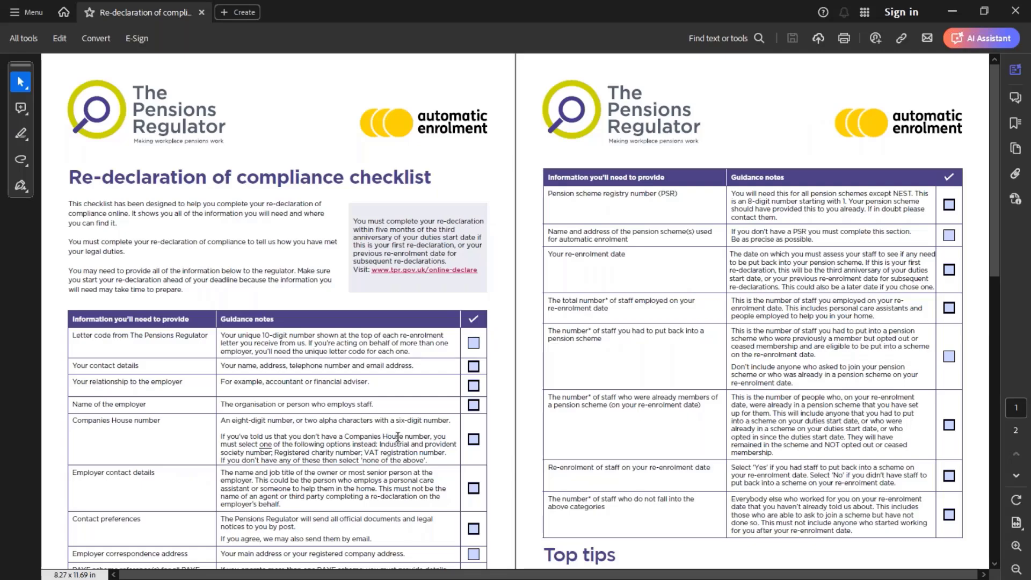
# - Look through the Re-declaration of compliance checklist, including the required information, guidance notes and top tips
pyautogui.scroll(-4, 398, 436)
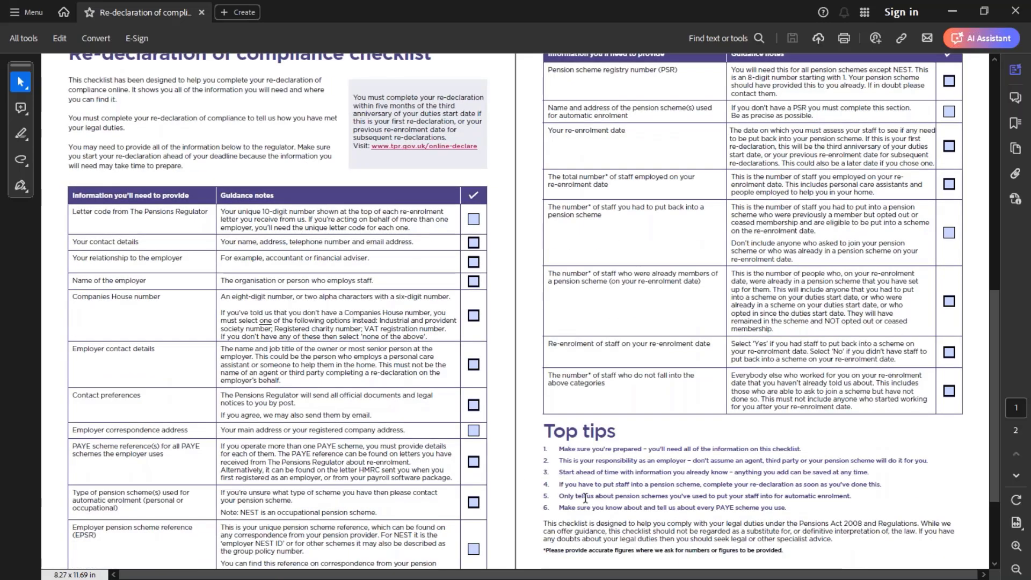
pyautogui.scroll(-1, 439, 413)
pyautogui.scroll(2, 439, 412)
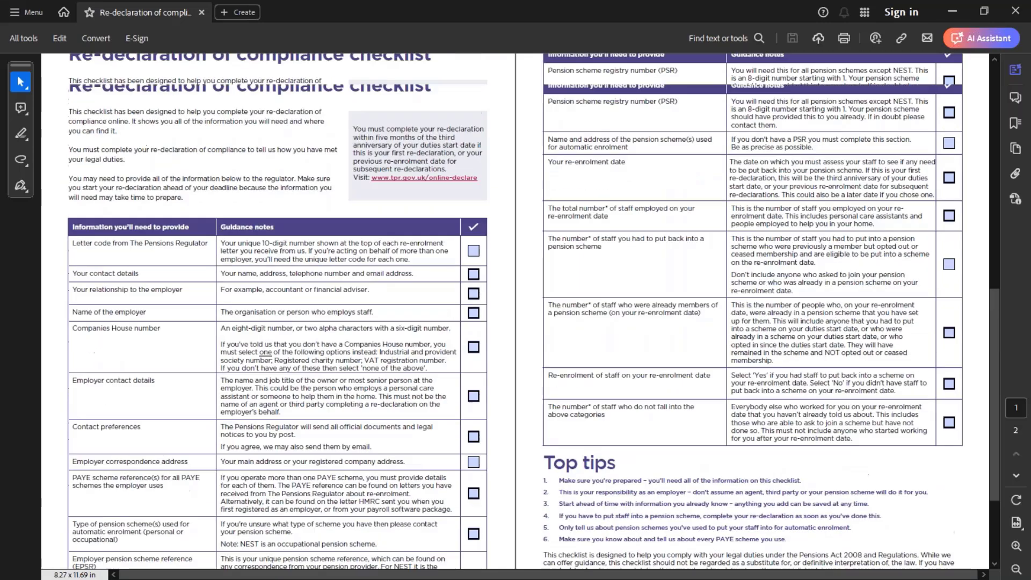
pyautogui.scroll(2, 439, 413)
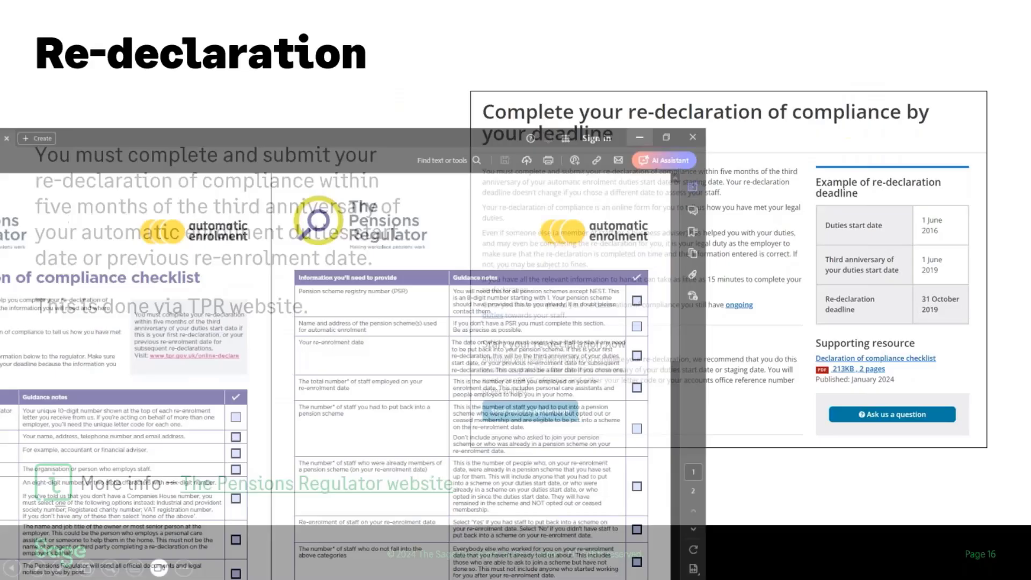